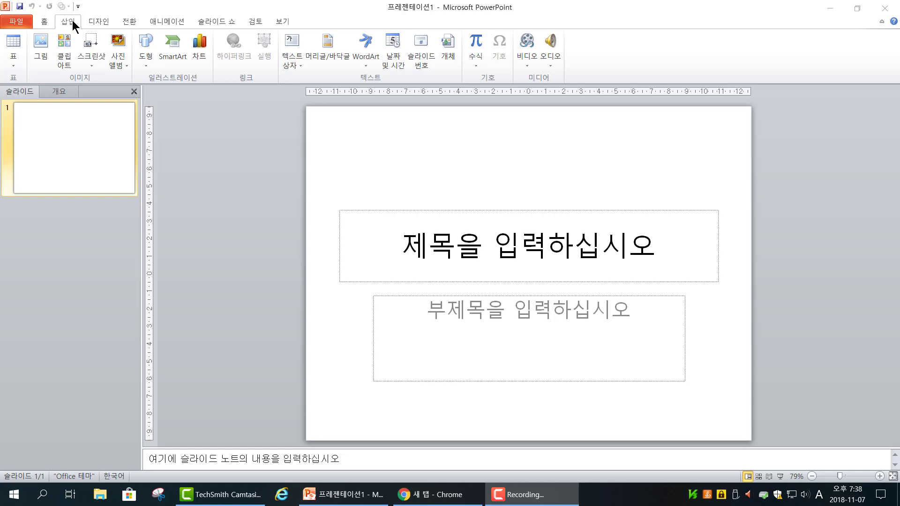
Step: Start a new photo album and add pictures 01 through 09 from the 안산9경 folder
{"action": "left_click", "coordinate": [118, 42]}
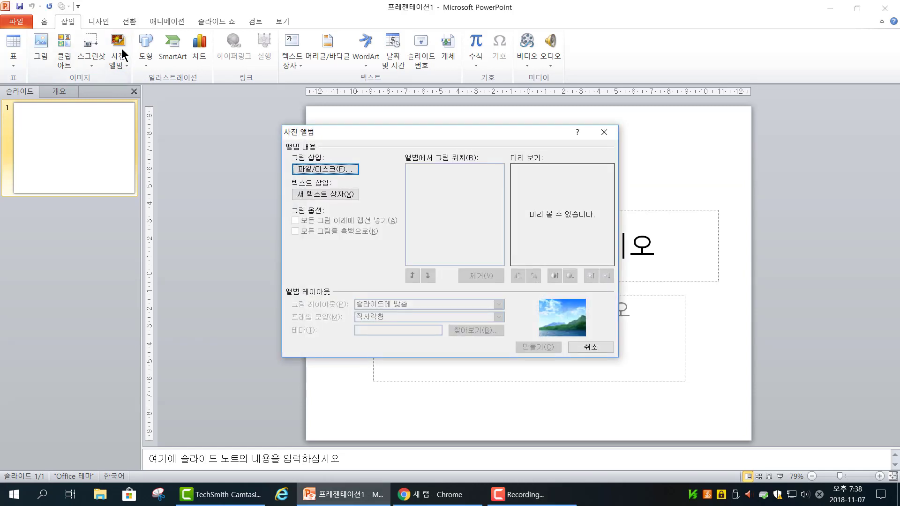
{"action": "left_click_drag", "start_coordinate": [379, 137], "coordinate": [364, 117]}
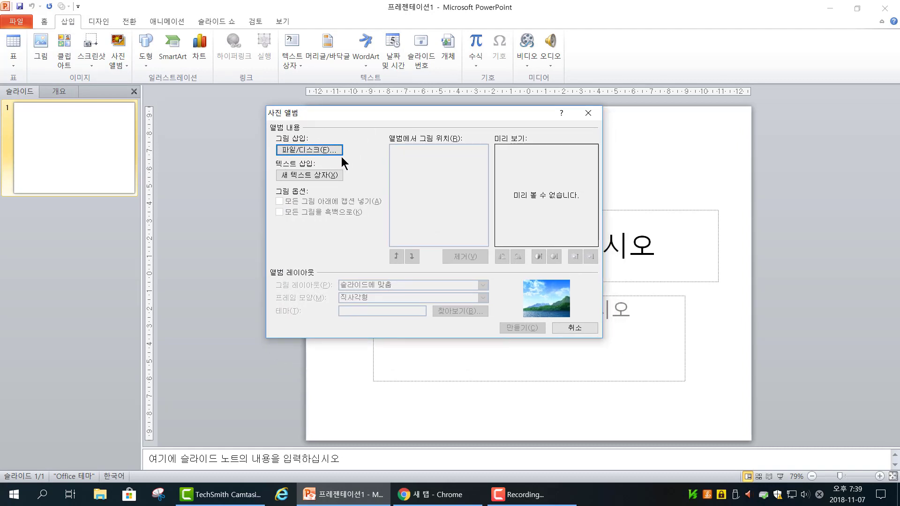
{"action": "left_click", "coordinate": [322, 150]}
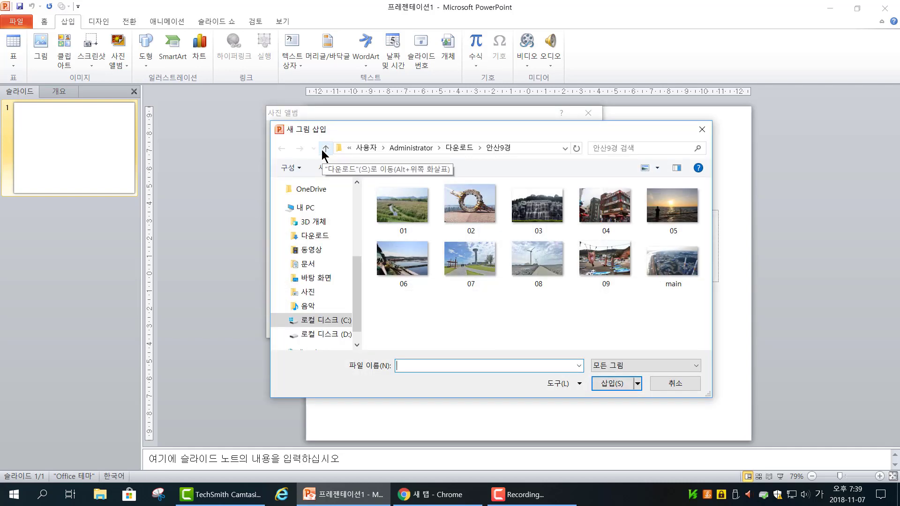
{"action": "left_click", "coordinate": [406, 206]}
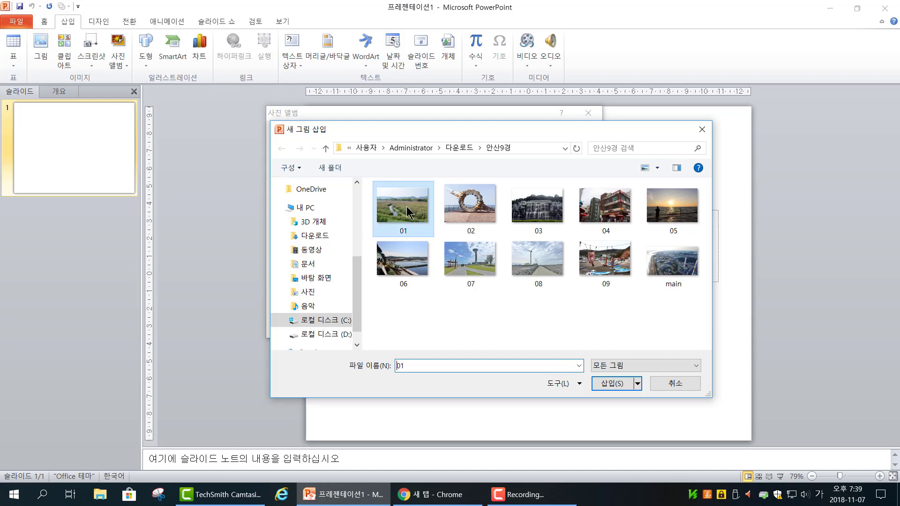
{"action": "left_click", "coordinate": [616, 266], "text": "shift"}
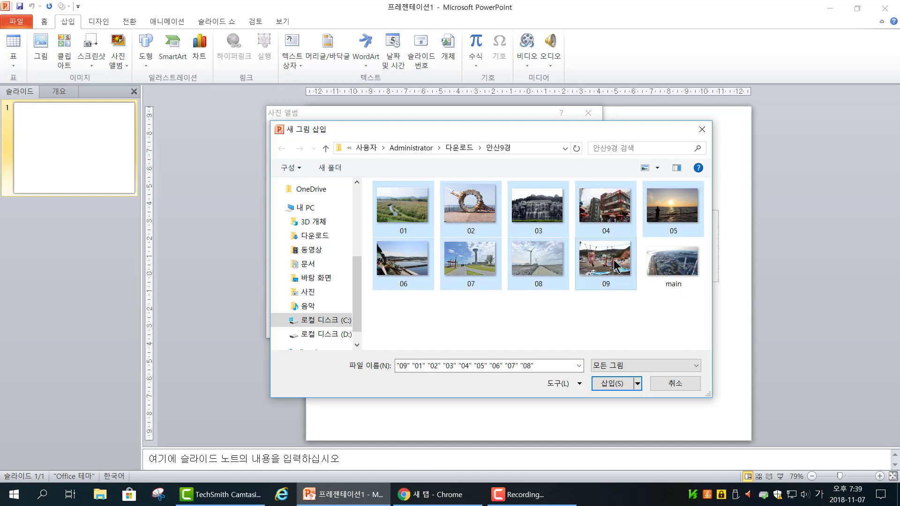
{"action": "left_click", "coordinate": [613, 383]}
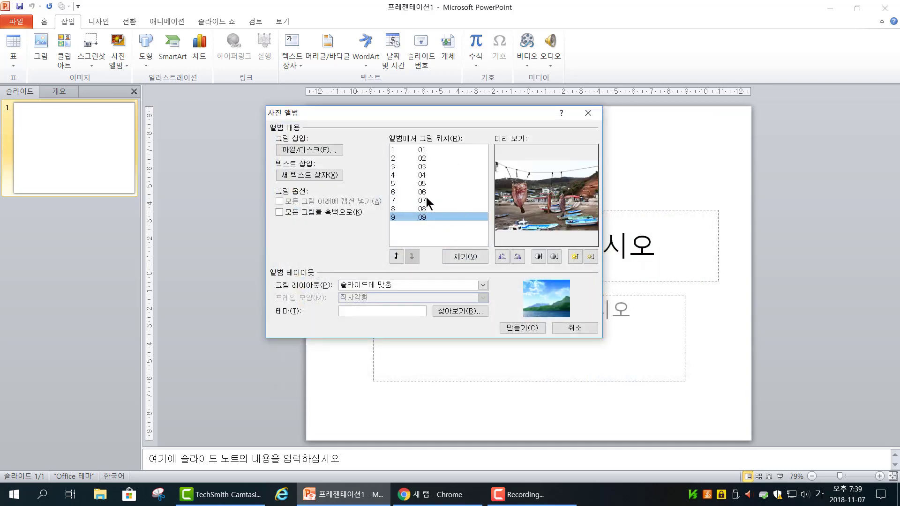
Step: Preview album pictures 01, 09 and 03, and rotate picture 03 counterclockwise through a full turn
{"action": "left_click", "coordinate": [420, 151]}
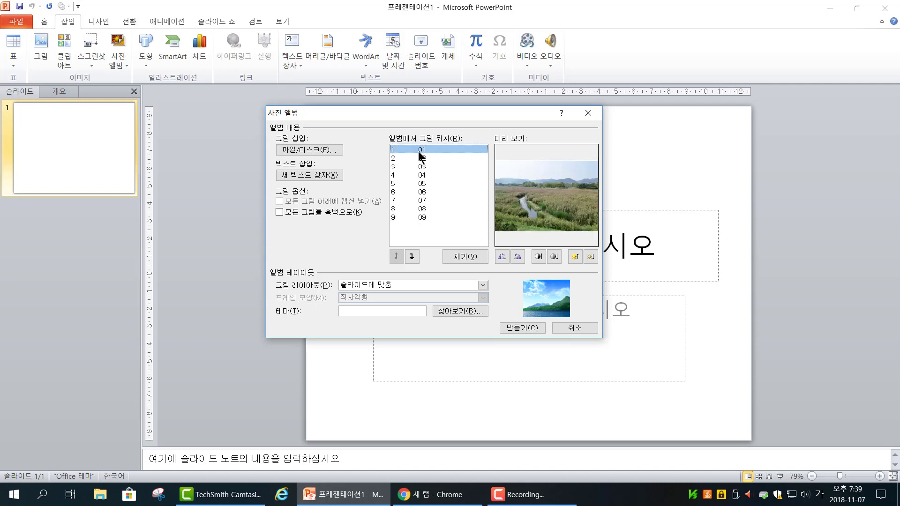
{"action": "left_click", "coordinate": [422, 218]}
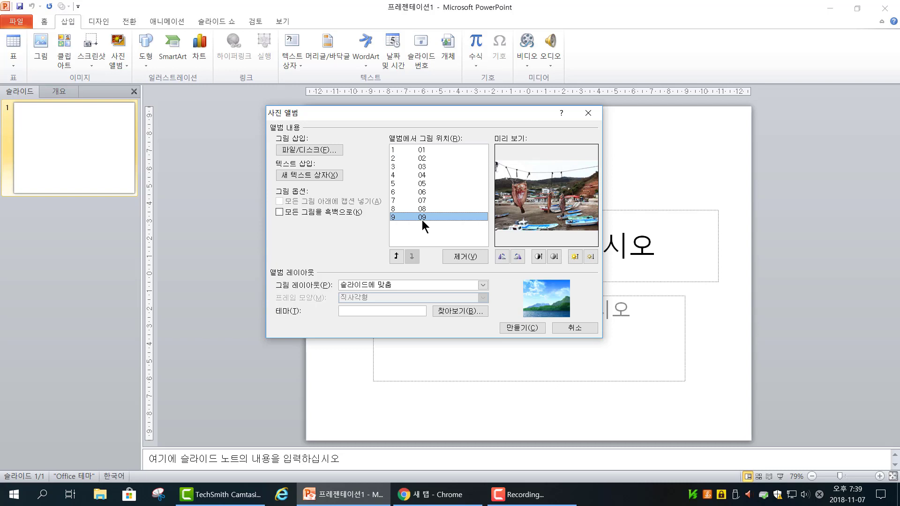
{"action": "left_click", "coordinate": [421, 167]}
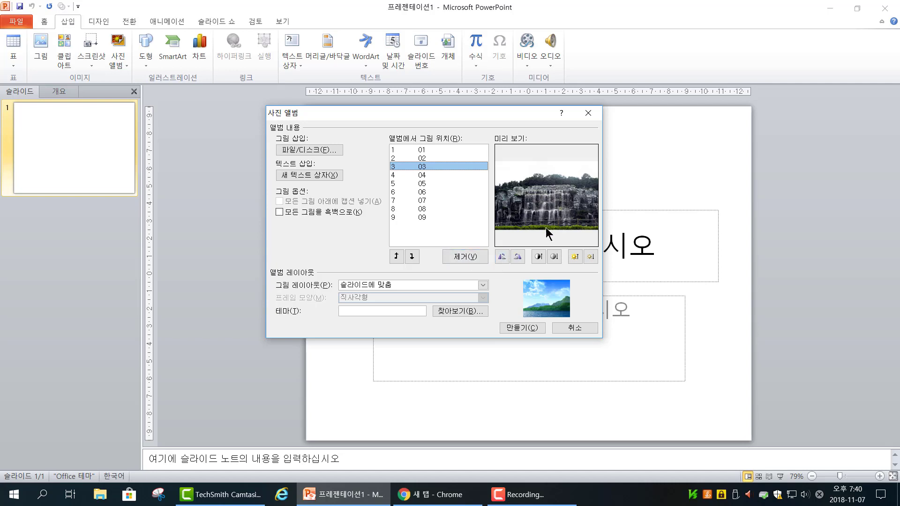
{"action": "left_click", "coordinate": [502, 257]}
{"action": "left_click", "coordinate": [502, 256]}
{"action": "left_click", "coordinate": [502, 257]}
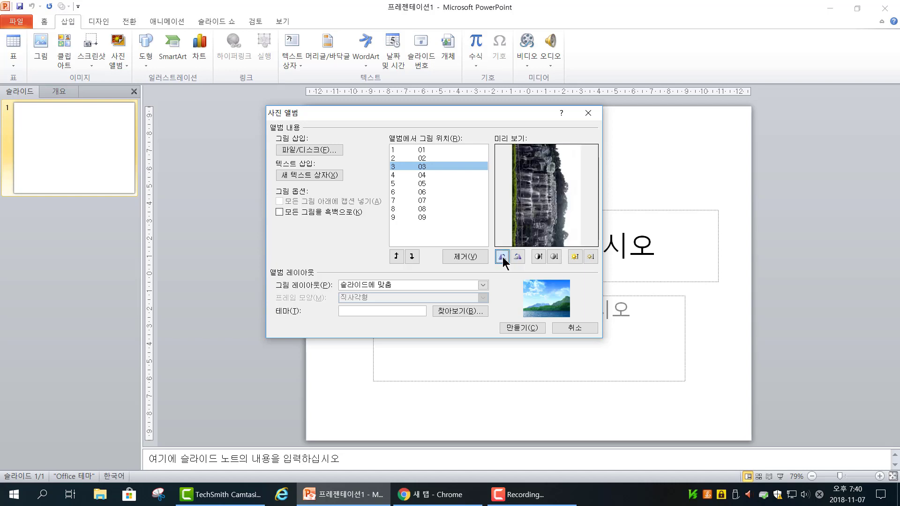
{"action": "left_click", "coordinate": [502, 256]}
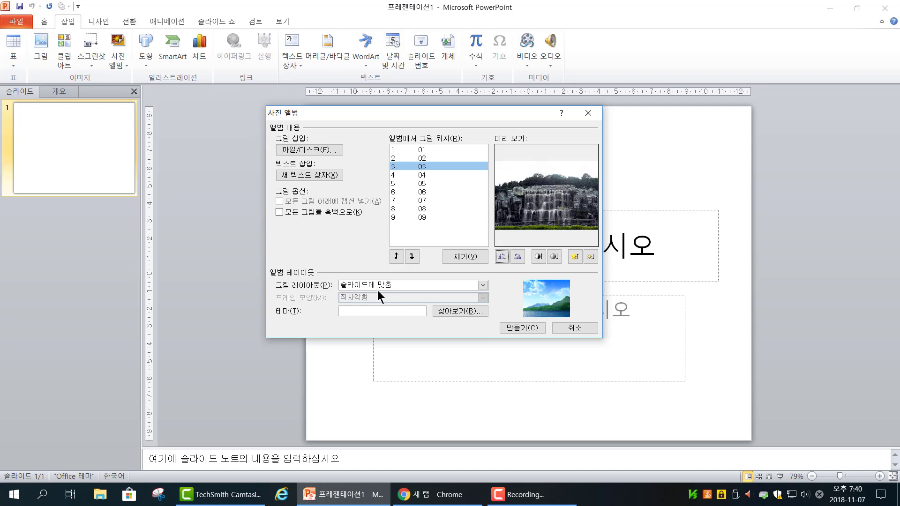
Step: Create the photo album with pictures fitted to the slide, view slide 2 and return to the title slide
{"action": "left_click", "coordinate": [528, 329]}
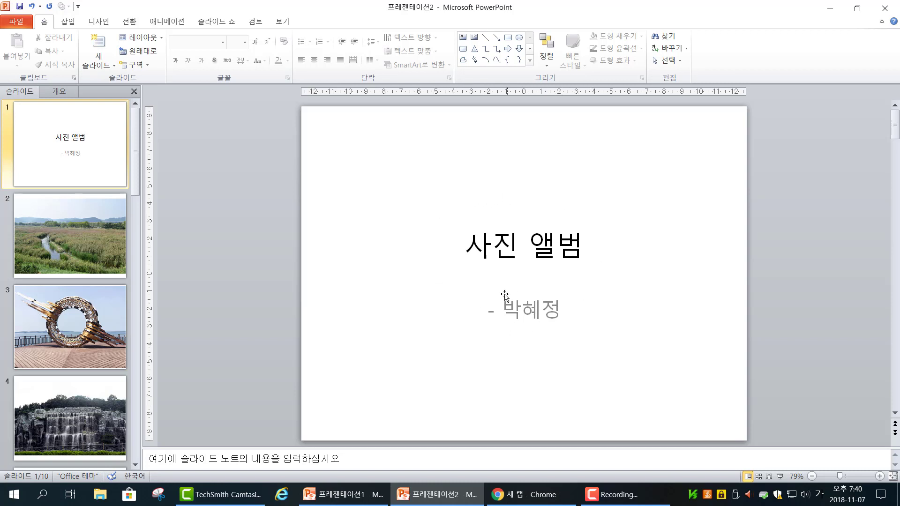
{"action": "left_click", "coordinate": [88, 243]}
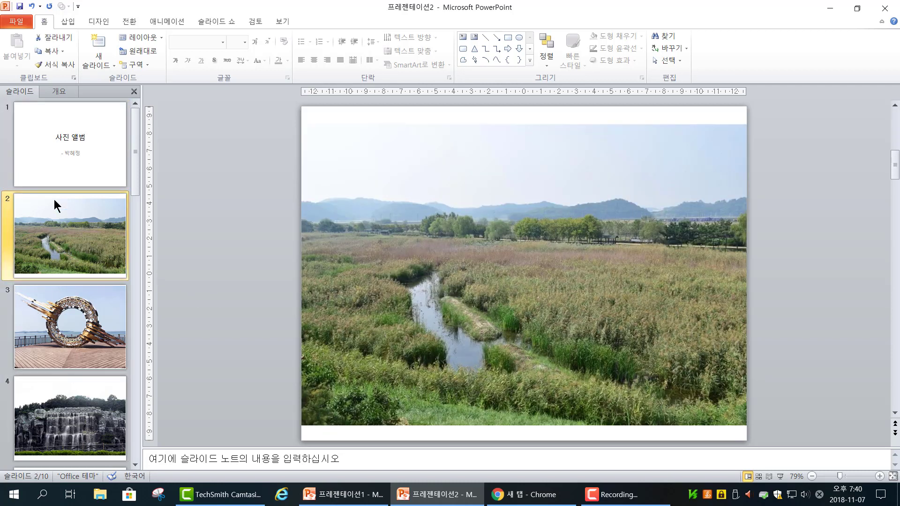
{"action": "left_click", "coordinate": [60, 176]}
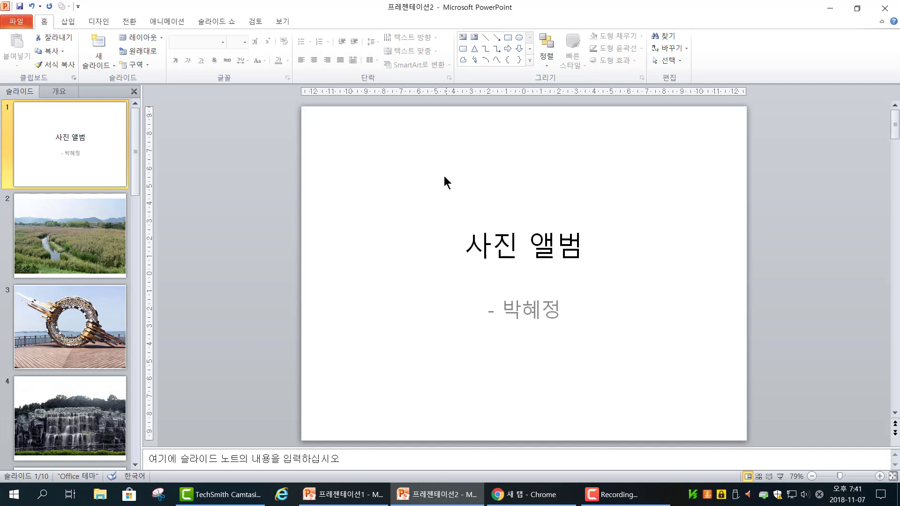
Step: Fill the title slide's background with the picture file main from the 안산9경 folder
{"action": "right_click", "coordinate": [402, 184]}
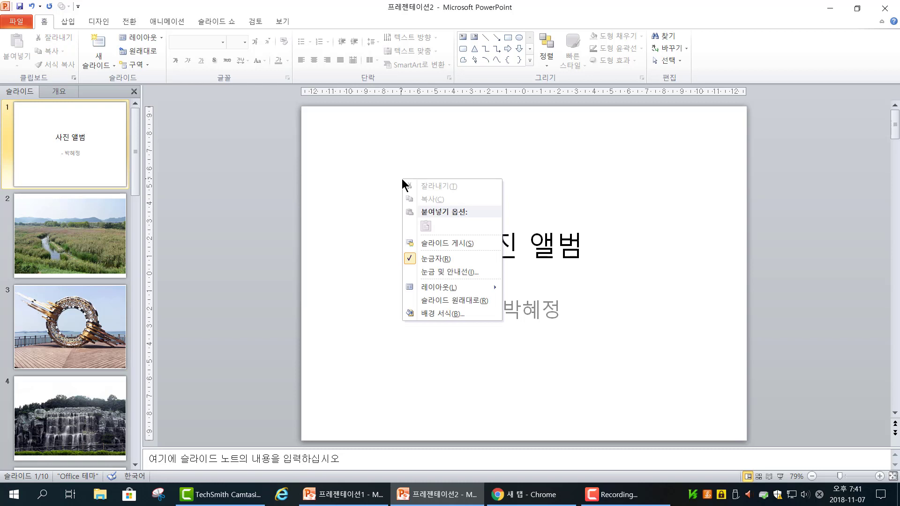
{"action": "left_click", "coordinate": [422, 313]}
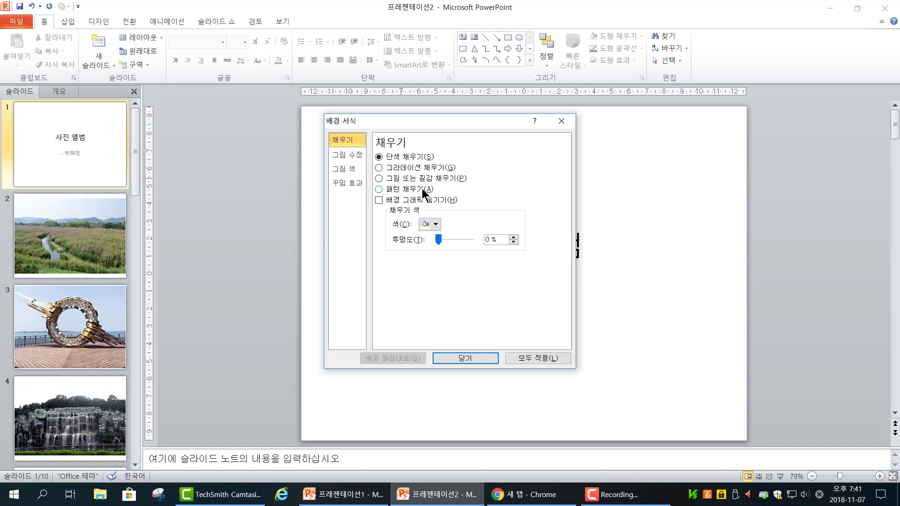
{"action": "left_click", "coordinate": [379, 179]}
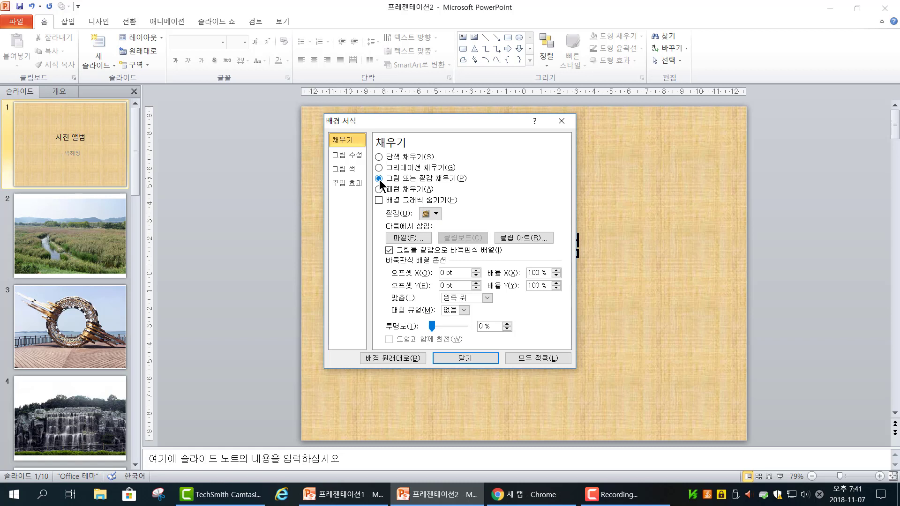
{"action": "left_click", "coordinate": [413, 239]}
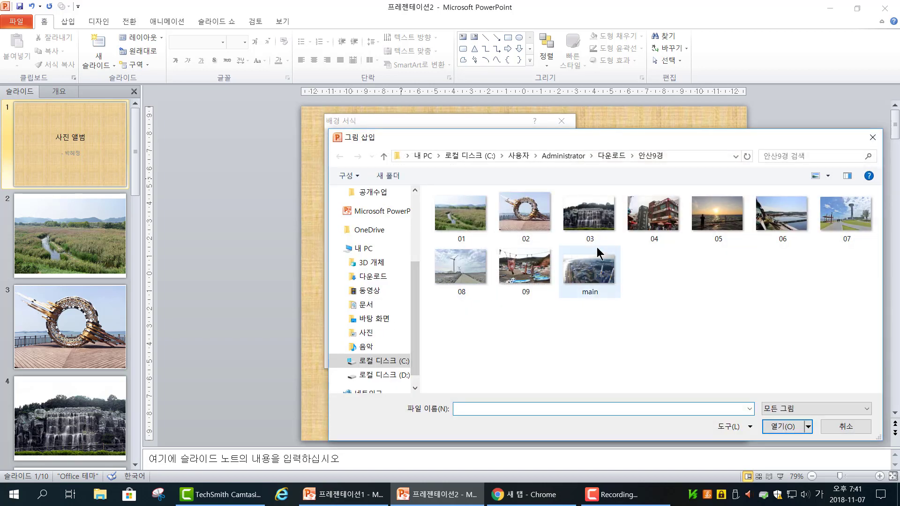
{"action": "left_click", "coordinate": [600, 283]}
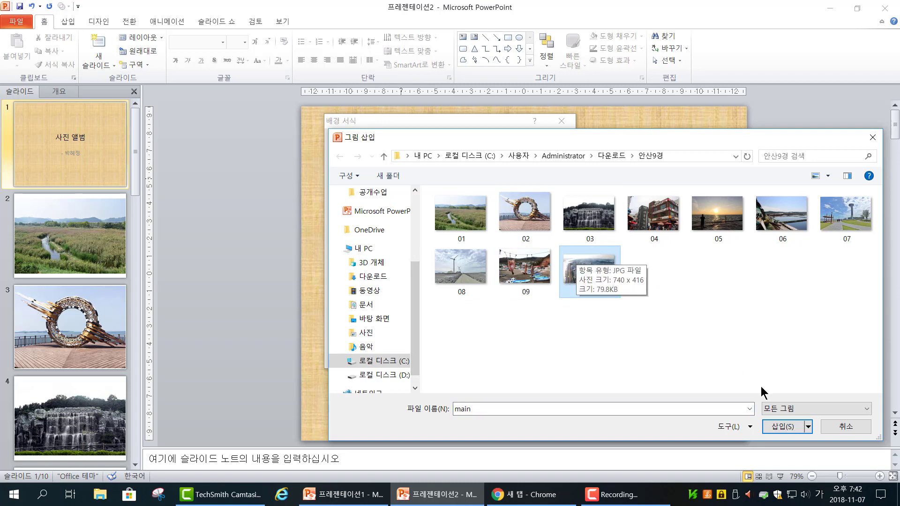
{"action": "left_click", "coordinate": [781, 428]}
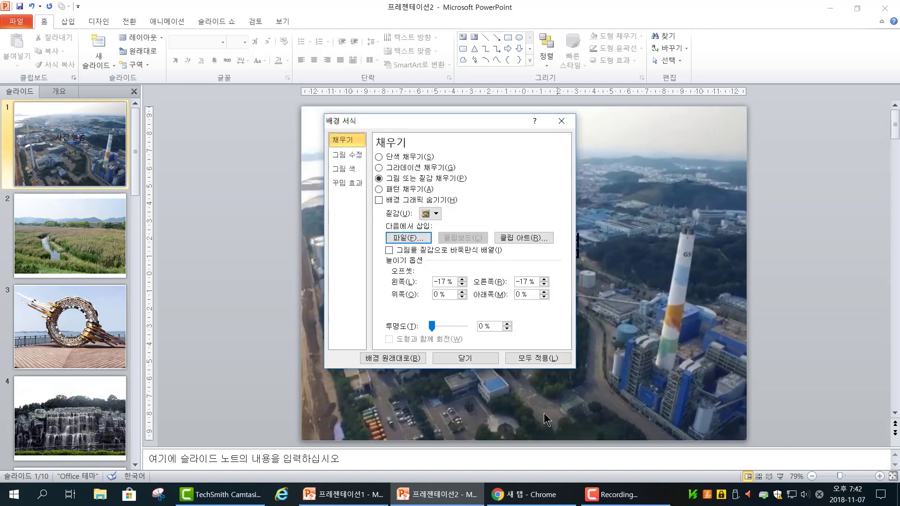
{"action": "left_click", "coordinate": [465, 359]}
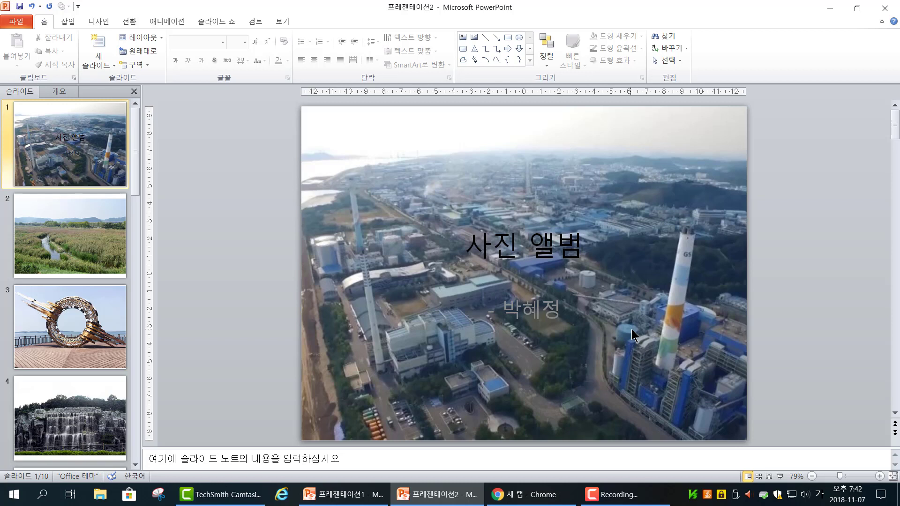
Step: Delete the author-name subtitle and its empty placeholder from the title slide
{"action": "left_click", "coordinate": [520, 310]}
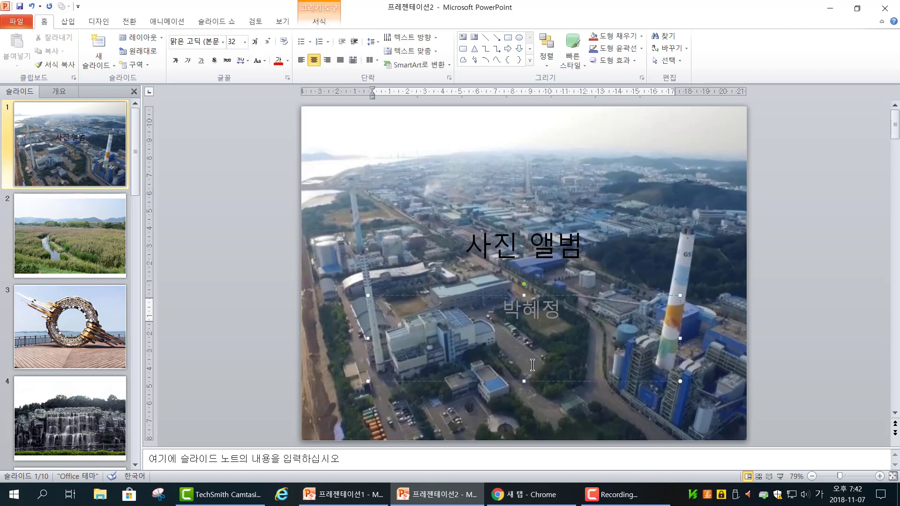
{"action": "left_click", "coordinate": [535, 383]}
{"action": "key", "text": "Delete"}
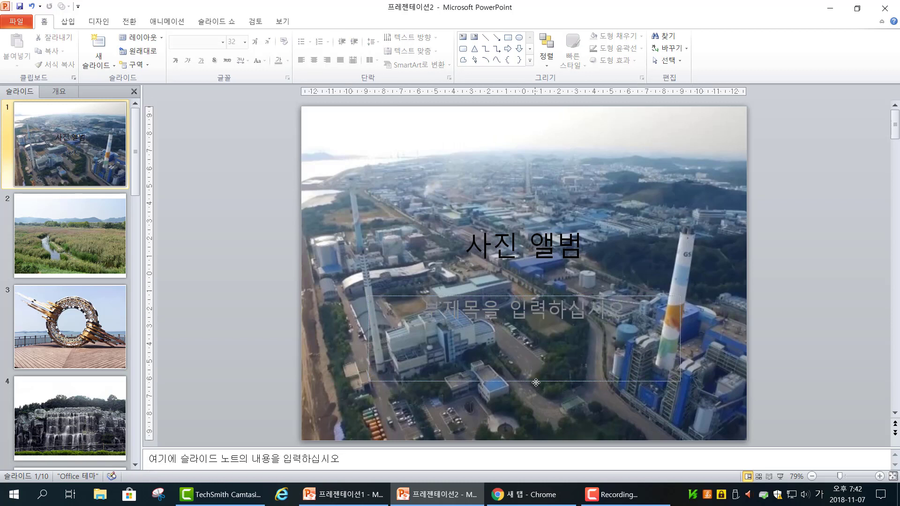
{"action": "left_click", "coordinate": [536, 383]}
{"action": "key", "text": "Delete"}
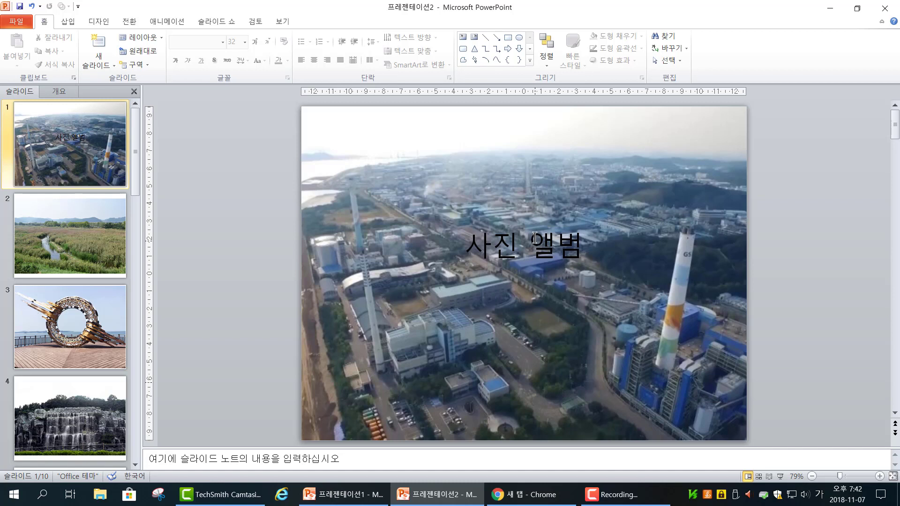
Step: Draw a rectangle about 13 by 9 cm over the title and give it a white fill and no outline
{"action": "left_click", "coordinate": [509, 41]}
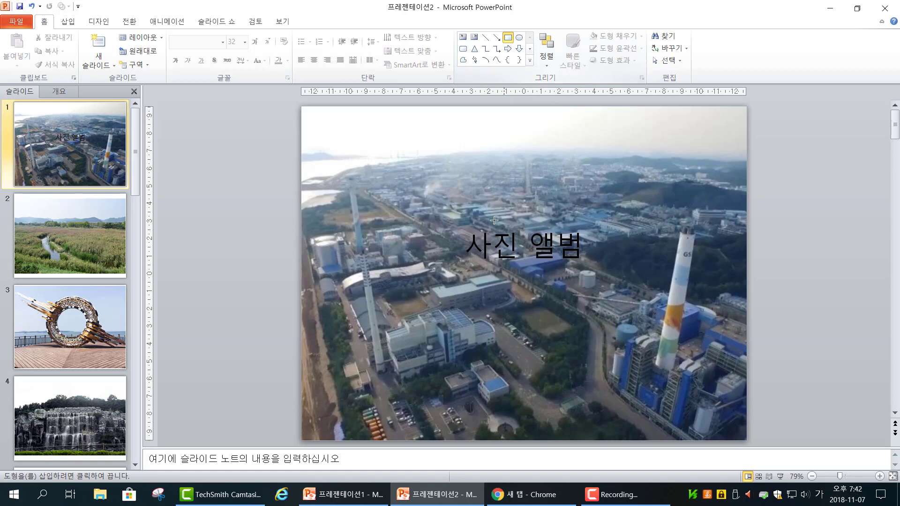
{"action": "mouse_move", "coordinate": [432, 177]}
{"action": "left_mouse_down"}
{"action": "mouse_move", "coordinate": [516, 319]}
{"action": "mouse_move", "coordinate": [637, 351]}
{"action": "mouse_move", "coordinate": [664, 349]}
{"action": "mouse_move", "coordinate": [665, 340]}
{"action": "mouse_move", "coordinate": [625, 318]}
{"action": "left_mouse_up"}
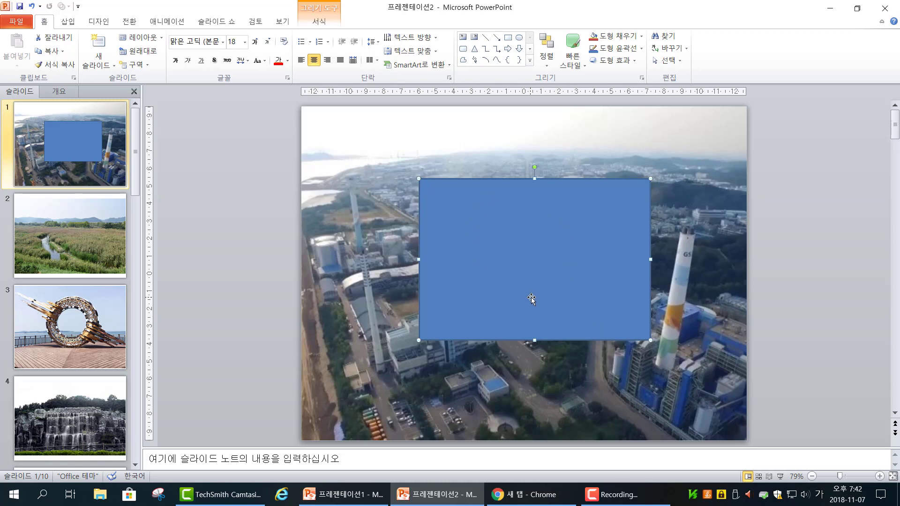
{"action": "left_click", "coordinate": [614, 37]}
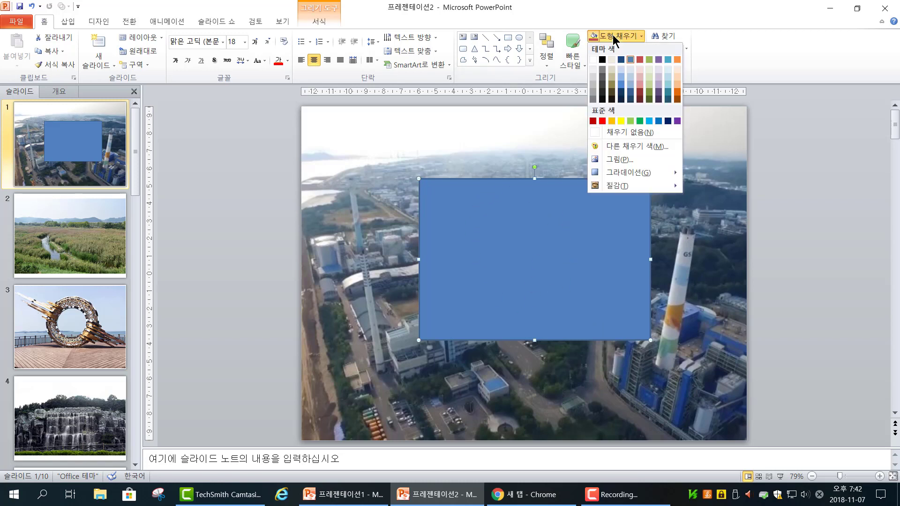
{"action": "left_click", "coordinate": [593, 60]}
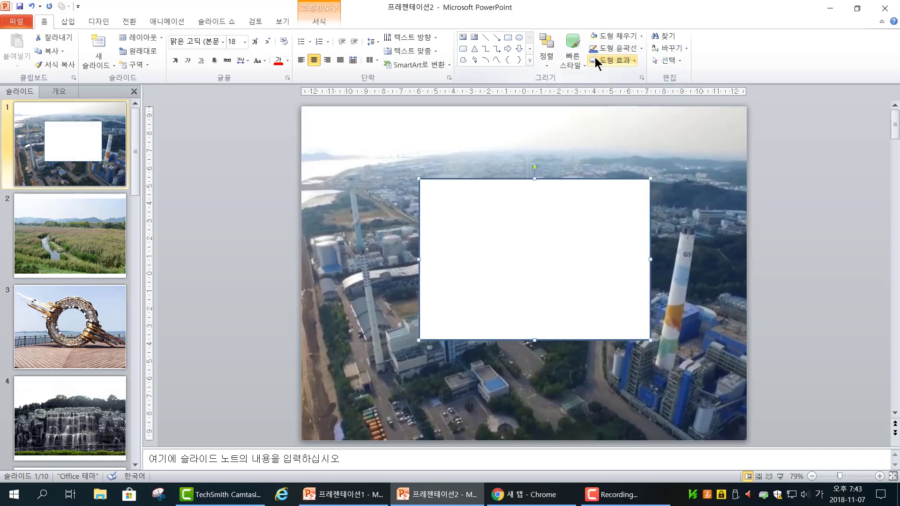
{"action": "left_click", "coordinate": [622, 49]}
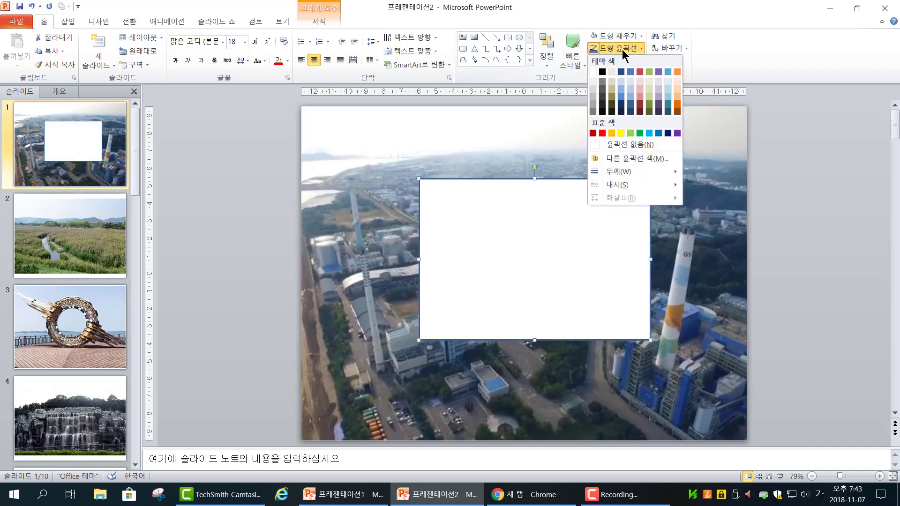
{"action": "left_click", "coordinate": [622, 145]}
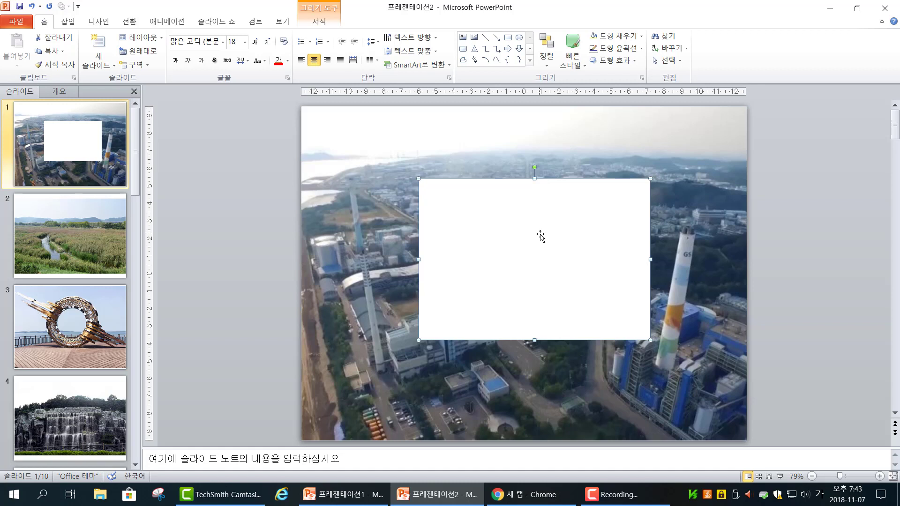
Step: Send the white rectangle to the back and move the title 사진 앨범 down to the rectangle's middle
{"action": "left_click", "coordinate": [548, 66]}
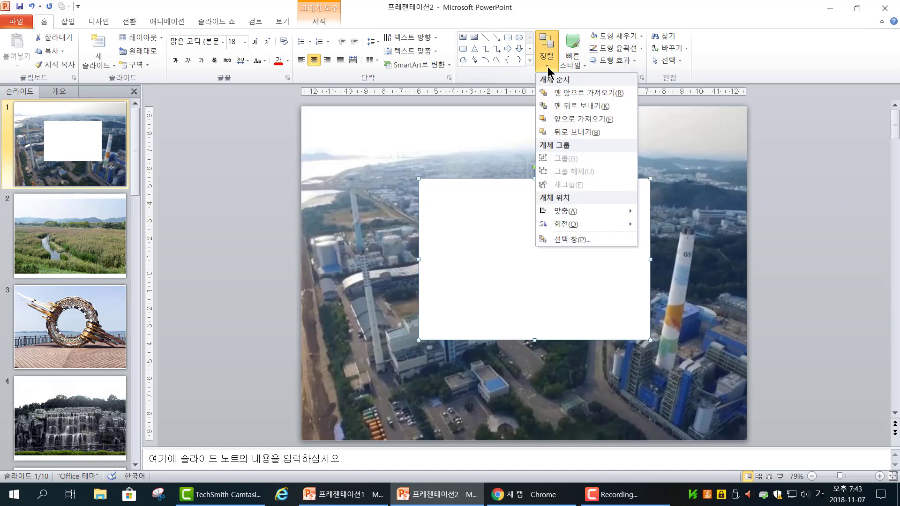
{"action": "left_click", "coordinate": [561, 105]}
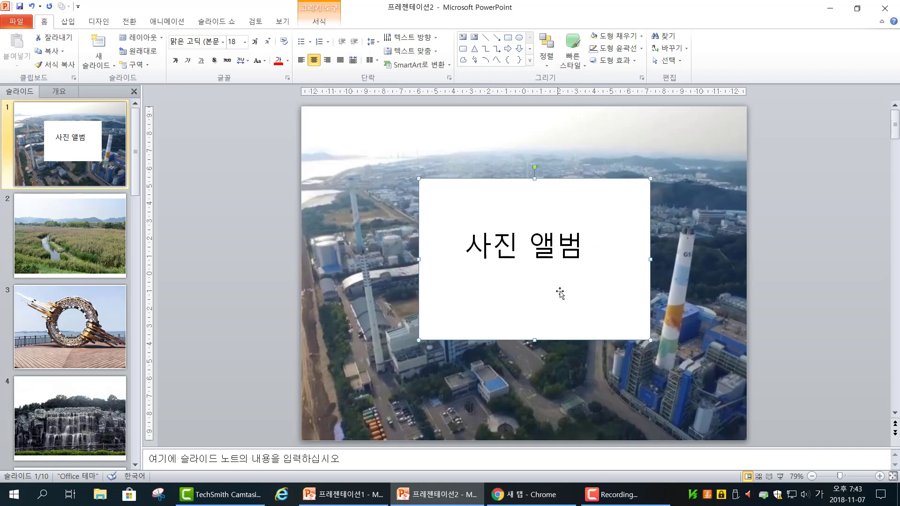
{"action": "left_click", "coordinate": [559, 252]}
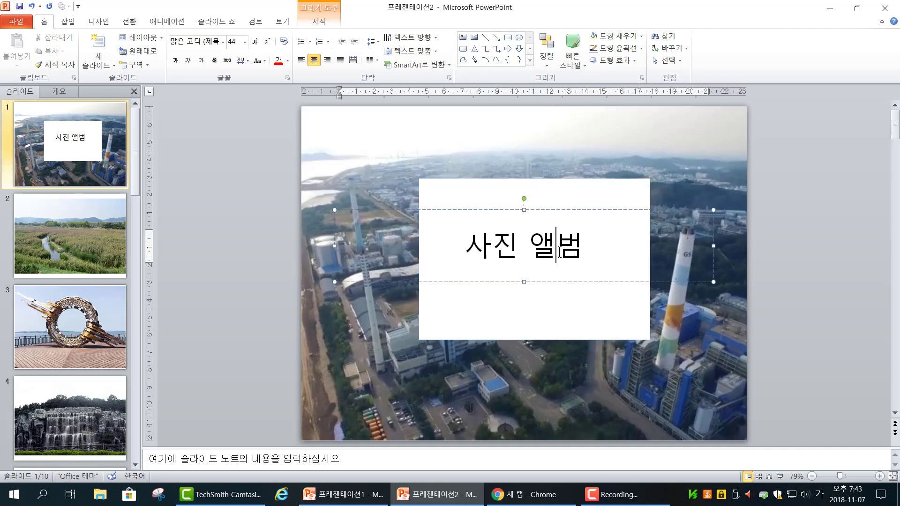
{"action": "left_click_drag", "start_coordinate": [564, 283], "coordinate": [581, 295]}
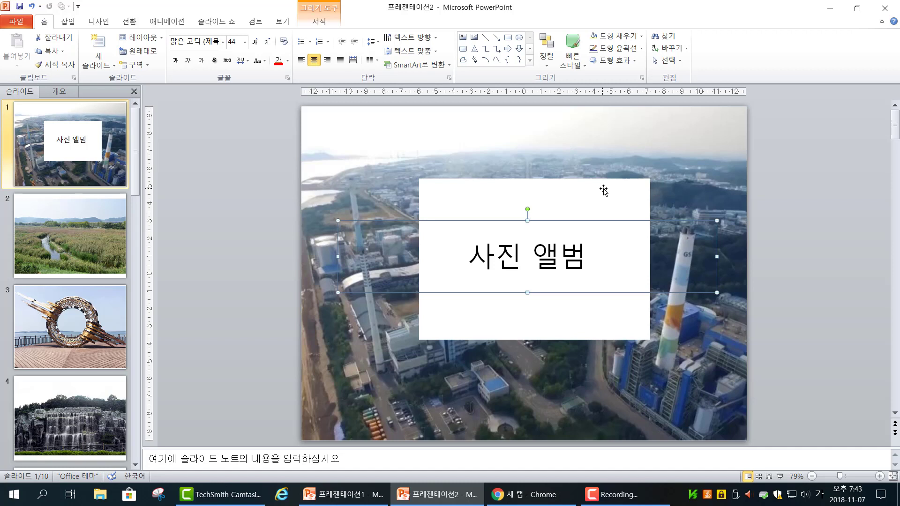
{"action": "key", "text": "Down"}
{"action": "key", "text": "Down"}
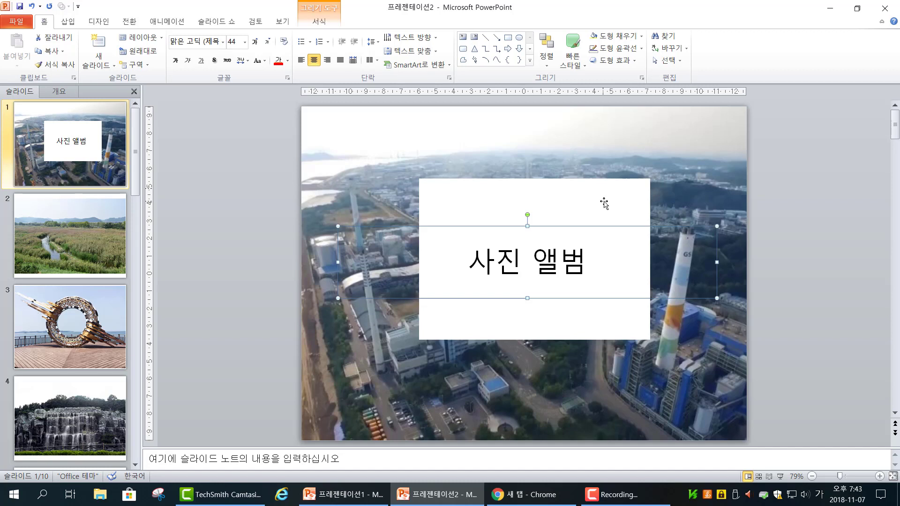
Step: Set the fill transparency of the white rectangle behind the title to 70%
{"action": "left_click", "coordinate": [604, 201]}
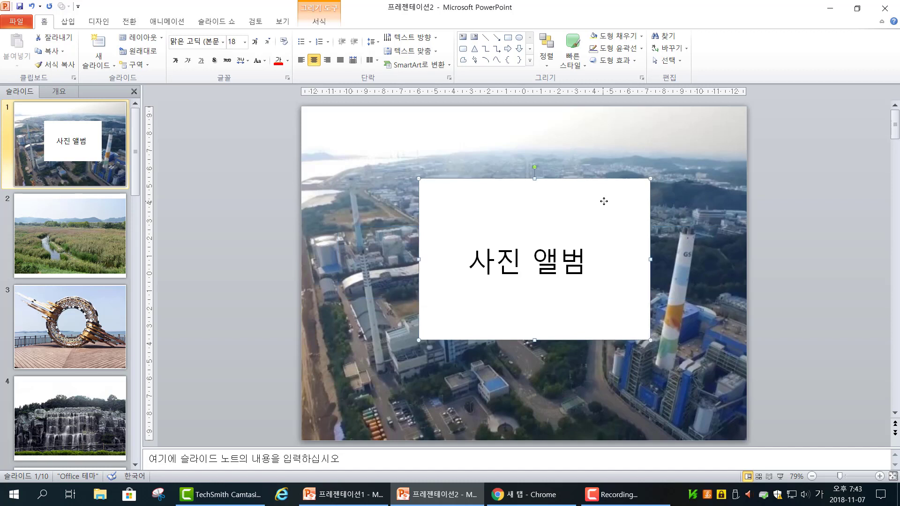
{"action": "left_click", "coordinate": [614, 39]}
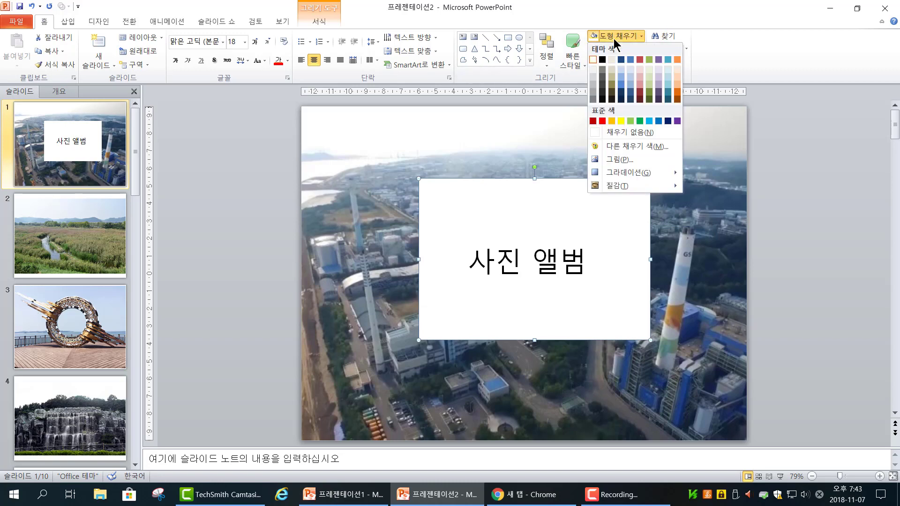
{"action": "left_click", "coordinate": [620, 146]}
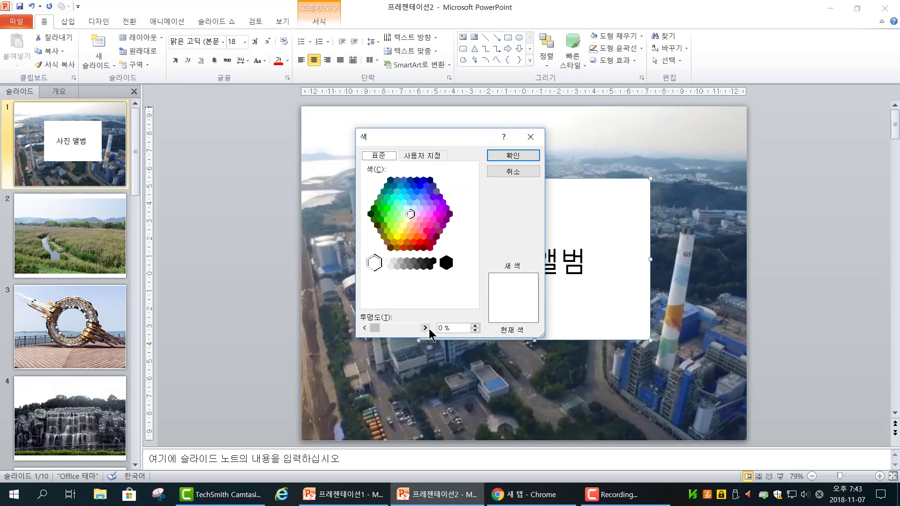
{"action": "left_click_drag", "start_coordinate": [449, 325], "coordinate": [395, 327]}
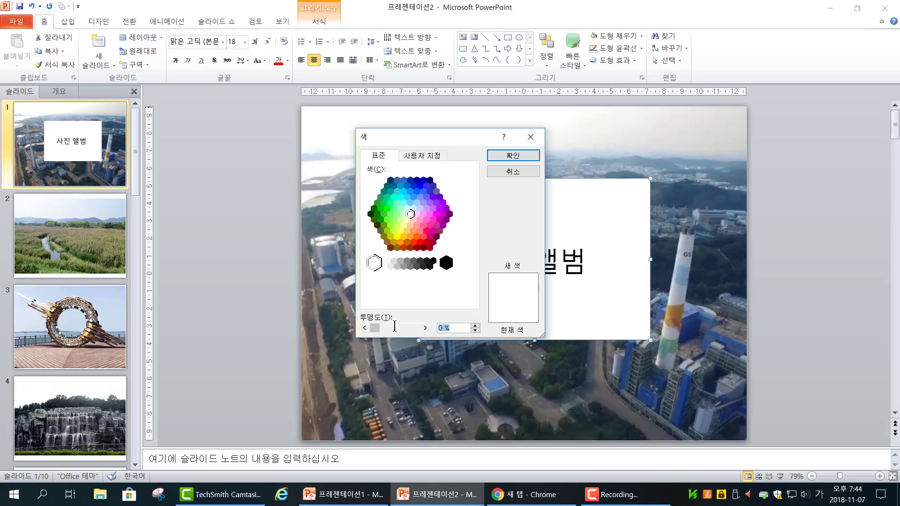
{"action": "type", "text": "70"}
{"action": "left_click", "coordinate": [505, 155]}
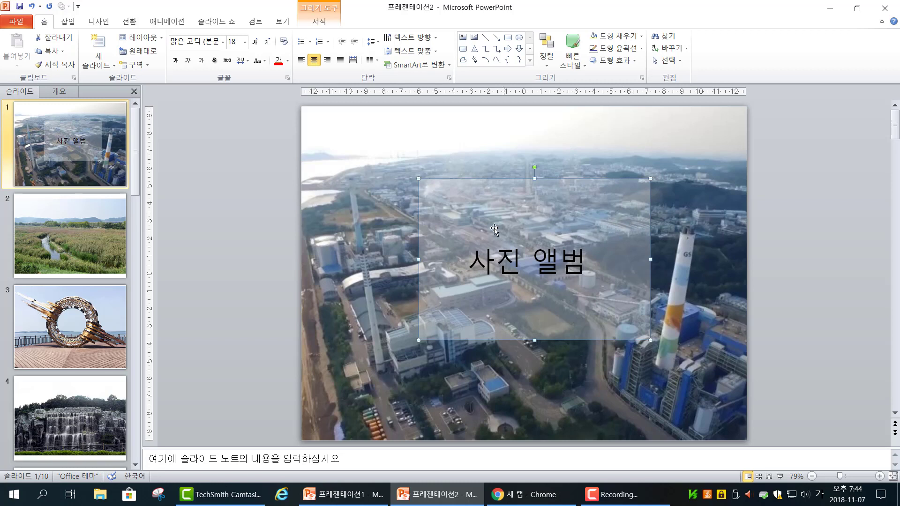
Step: Change the font of the title 사진 앨범 to HY견고딕
{"action": "left_click", "coordinate": [488, 268]}
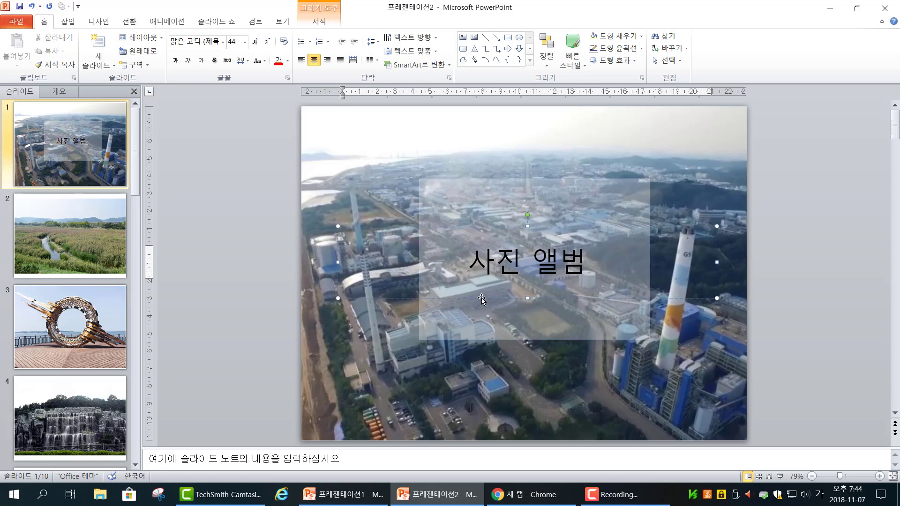
{"action": "left_click", "coordinate": [481, 297]}
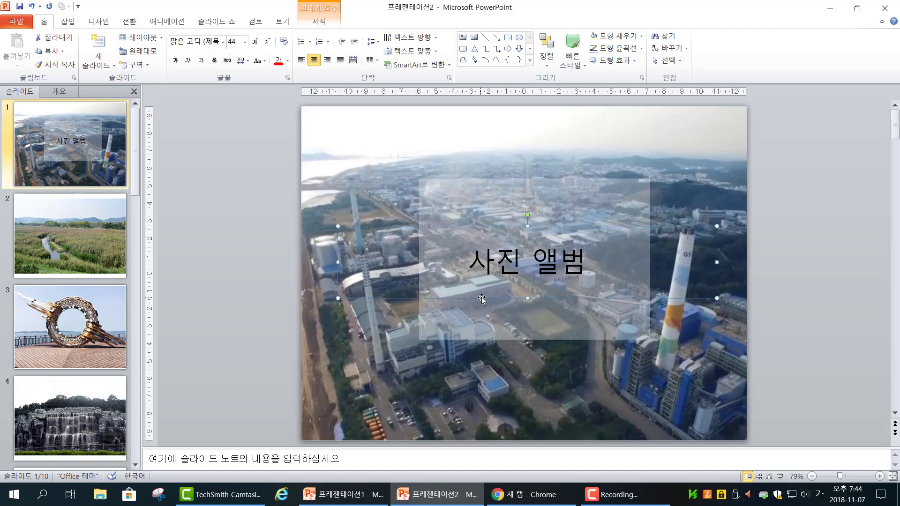
{"action": "left_click", "coordinate": [221, 46]}
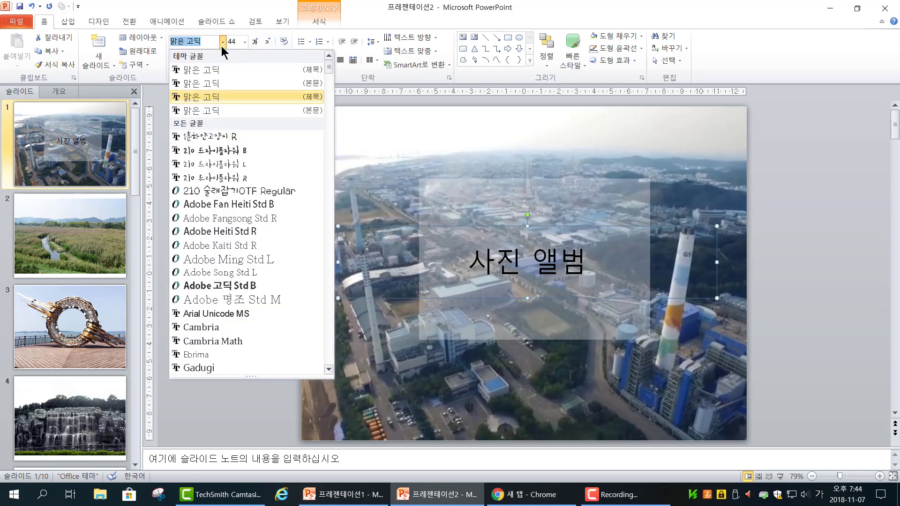
{"action": "scroll", "coordinate": [239, 288], "scroll_direction": "down", "scroll_amount": 3}
{"action": "left_click", "coordinate": [237, 299]}
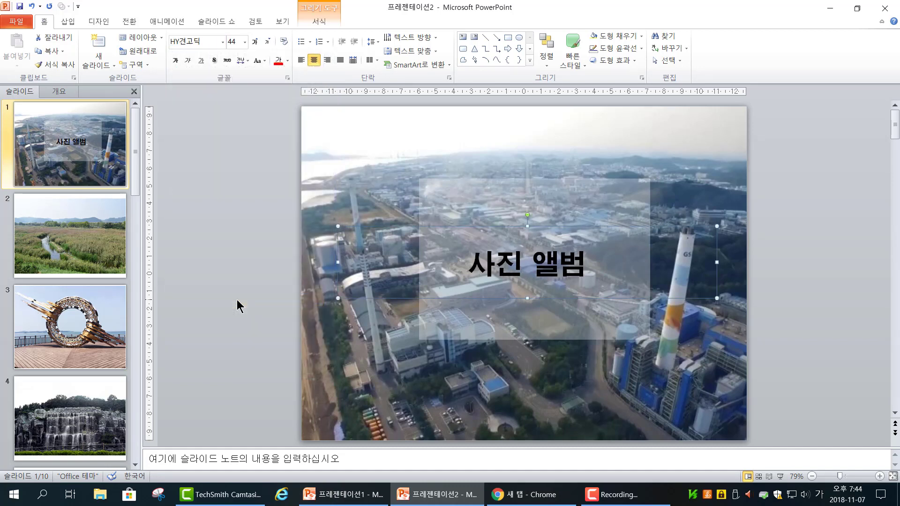
Step: Give the semi-transparent rectangle a yellow outline with a weight of 6 pt
{"action": "left_click", "coordinate": [453, 183]}
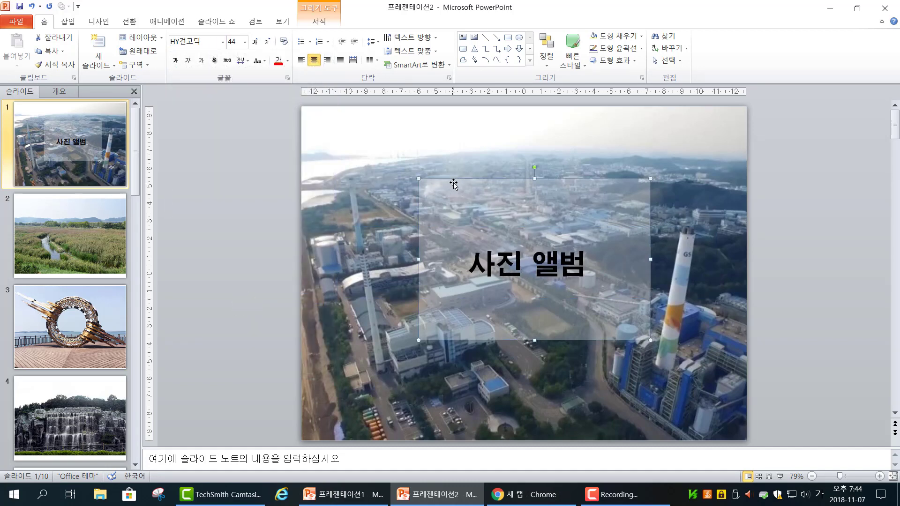
{"action": "left_click", "coordinate": [623, 49]}
{"action": "left_click", "coordinate": [621, 133]}
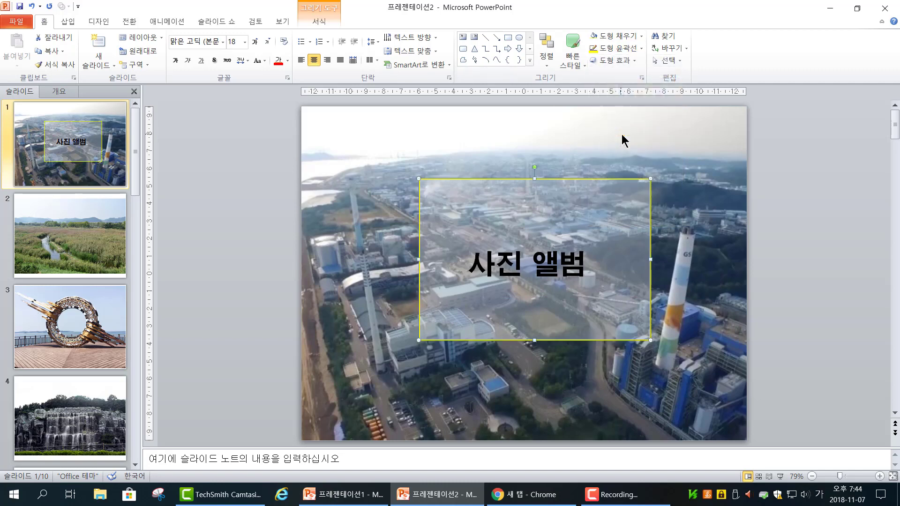
{"action": "left_click", "coordinate": [623, 49]}
{"action": "mouse_move", "coordinate": [635, 193]}
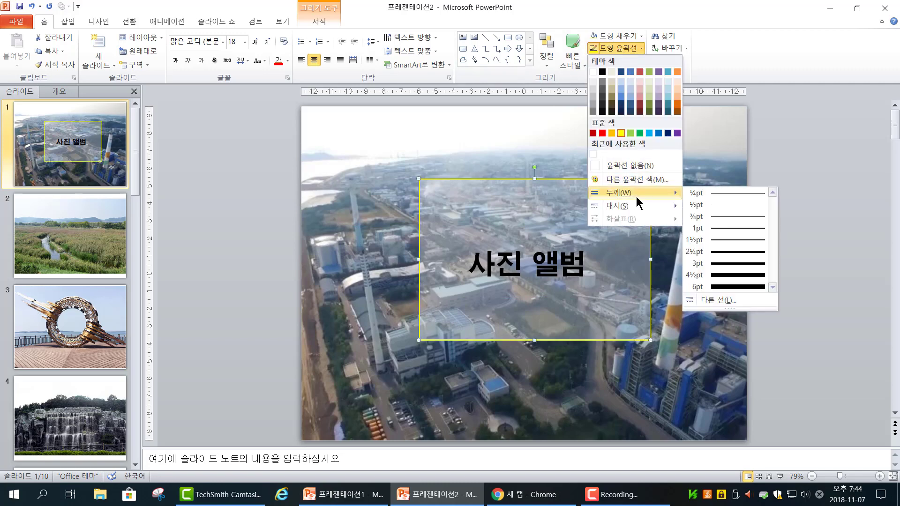
{"action": "left_click", "coordinate": [733, 286]}
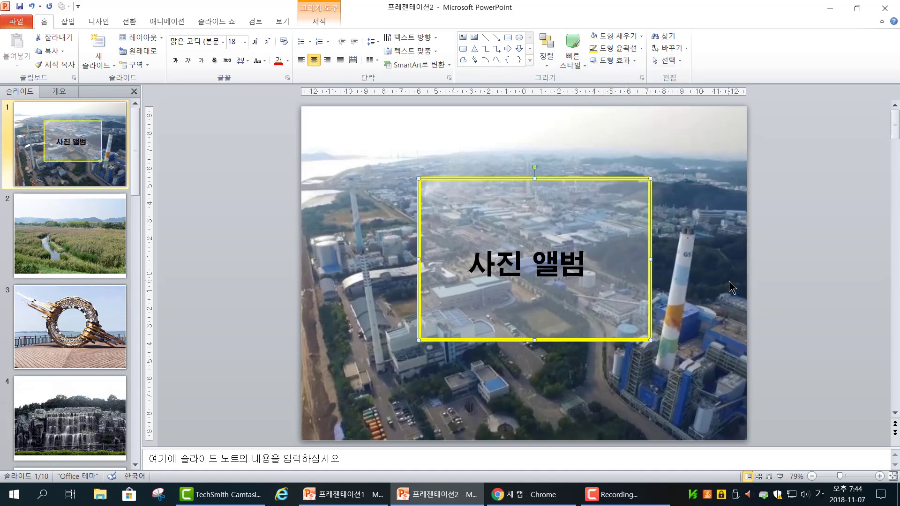
{"action": "left_click", "coordinate": [690, 282]}
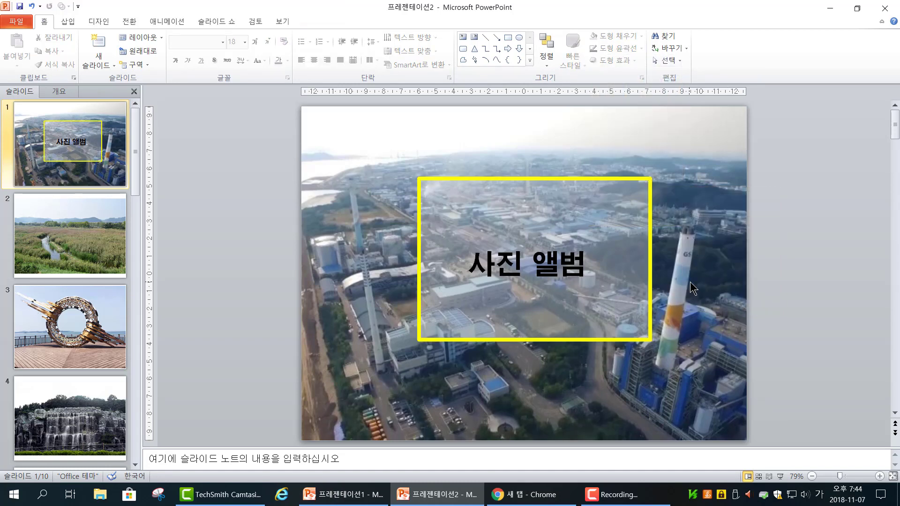
Step: Rotate the yellow-outlined rectangle slightly clockwise behind the title
{"action": "left_click", "coordinate": [647, 181]}
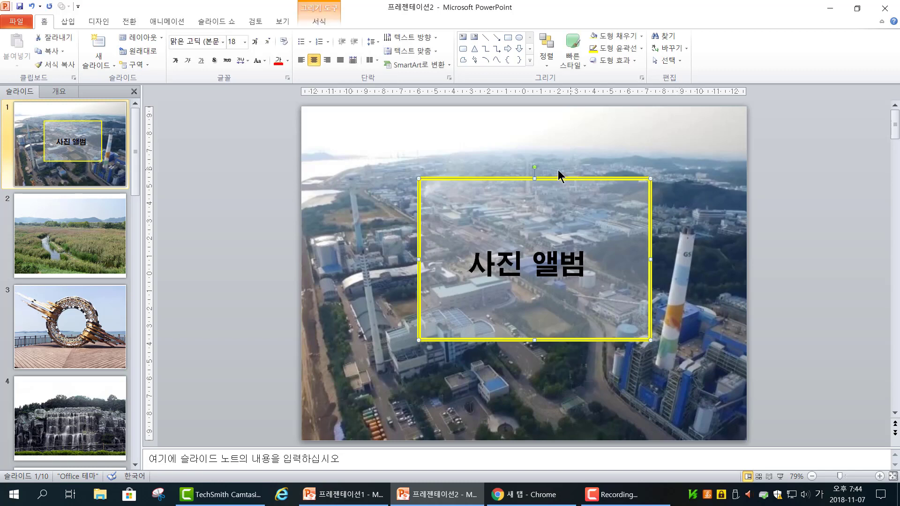
{"action": "left_click_drag", "start_coordinate": [535, 167], "coordinate": [544, 168]}
{"action": "left_click", "coordinate": [701, 296]}
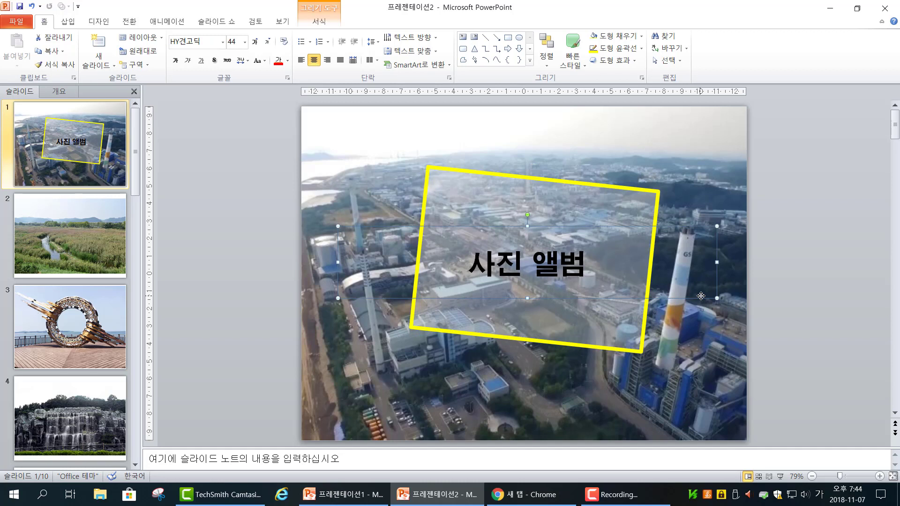
{"action": "left_click", "coordinate": [701, 327]}
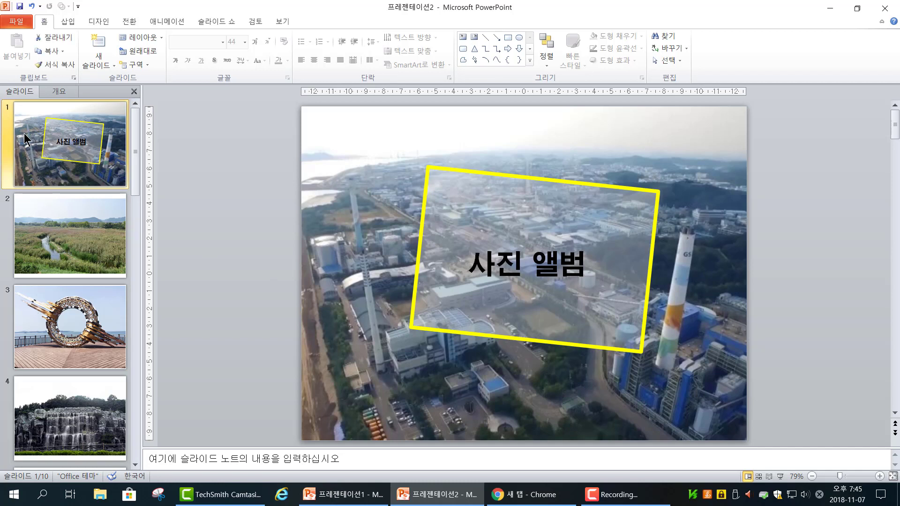
Step: Apply the 벌집형 transition to slide 1 and the 조각 transition to slide 2
{"action": "left_click", "coordinate": [129, 22]}
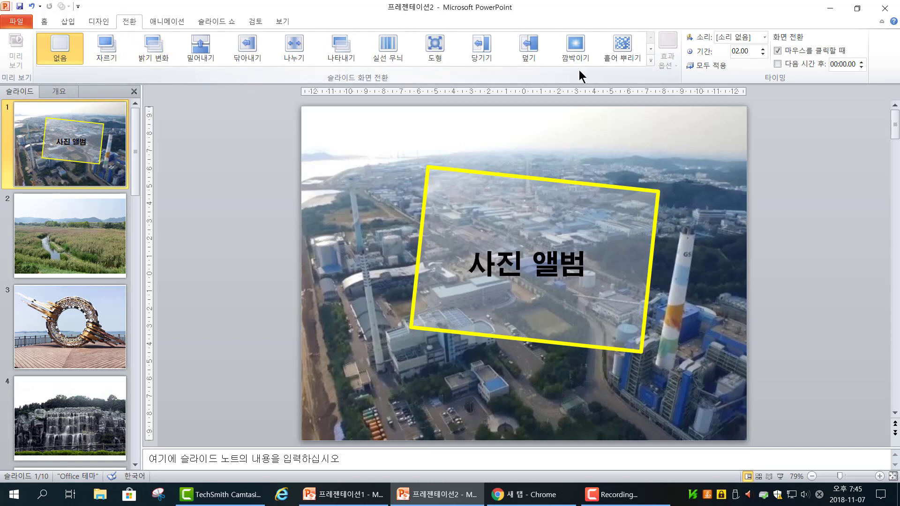
{"action": "left_click", "coordinate": [650, 59]}
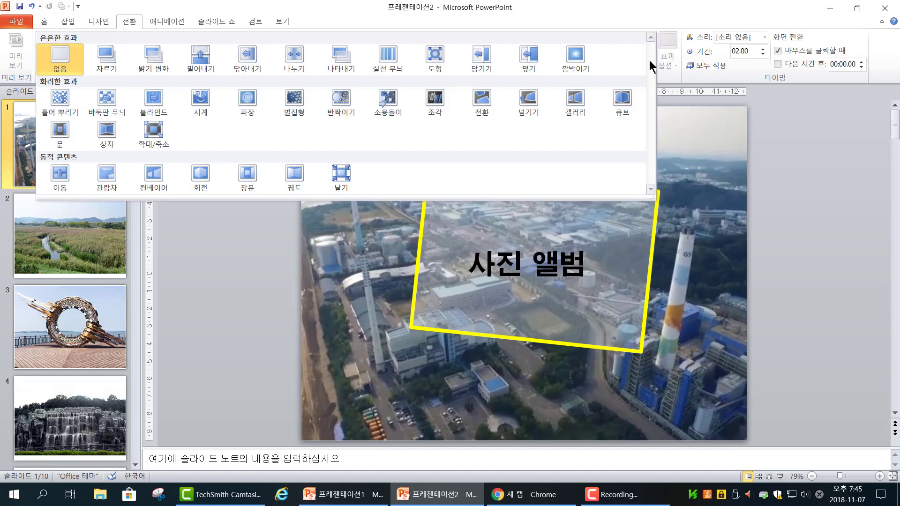
{"action": "left_click", "coordinate": [293, 104]}
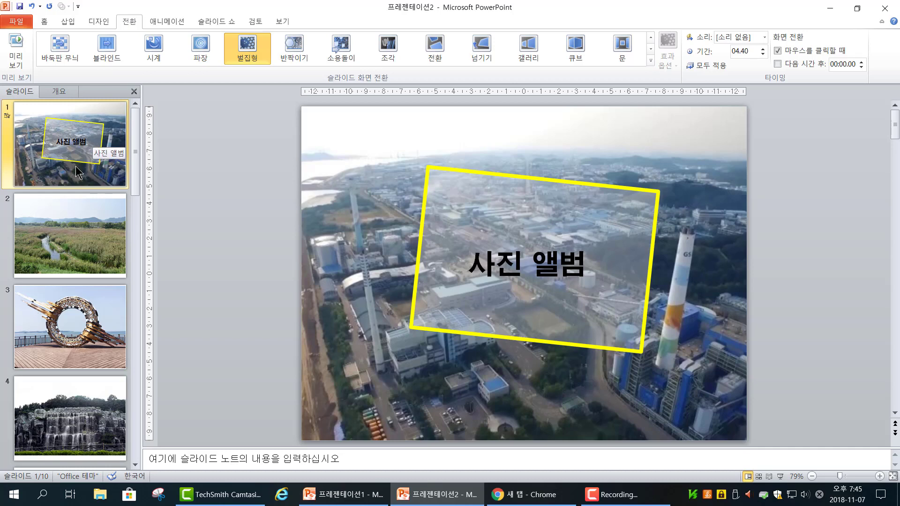
{"action": "left_click", "coordinate": [77, 233]}
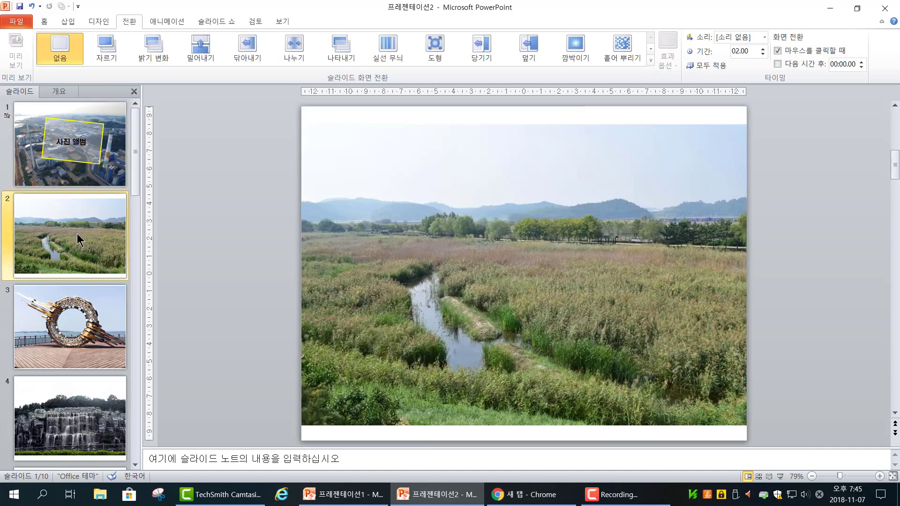
{"action": "left_click", "coordinate": [651, 60]}
{"action": "left_click", "coordinate": [564, 101]}
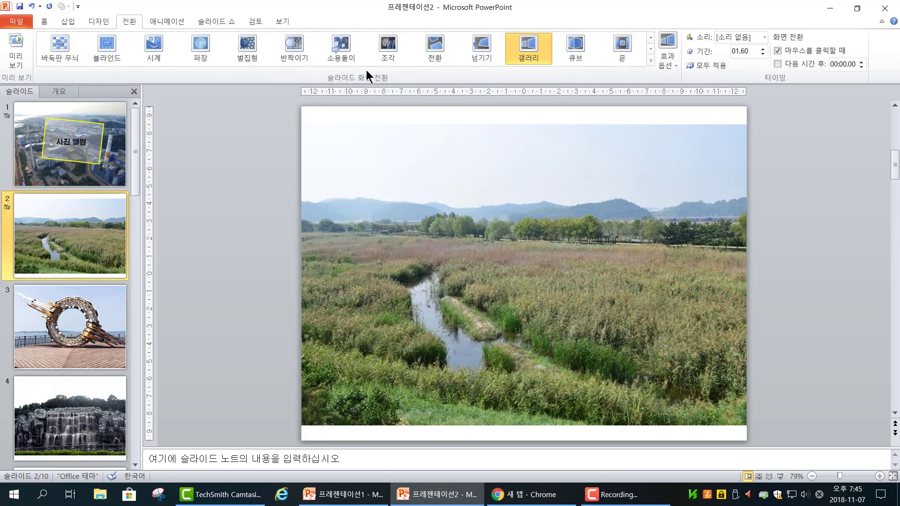
{"action": "left_click", "coordinate": [378, 45]}
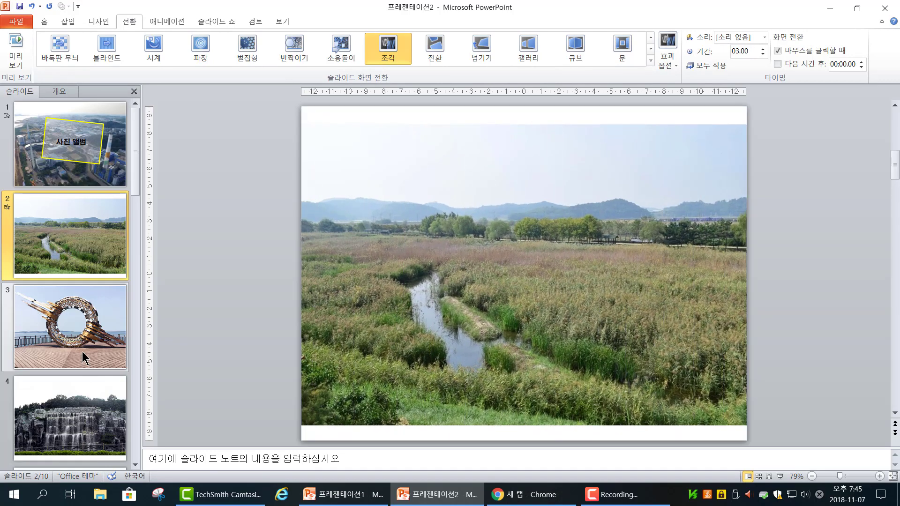
Step: Apply the 소용돌이 transition to slide 3 and the 큐브 transition to slide 4
{"action": "left_click", "coordinate": [82, 352]}
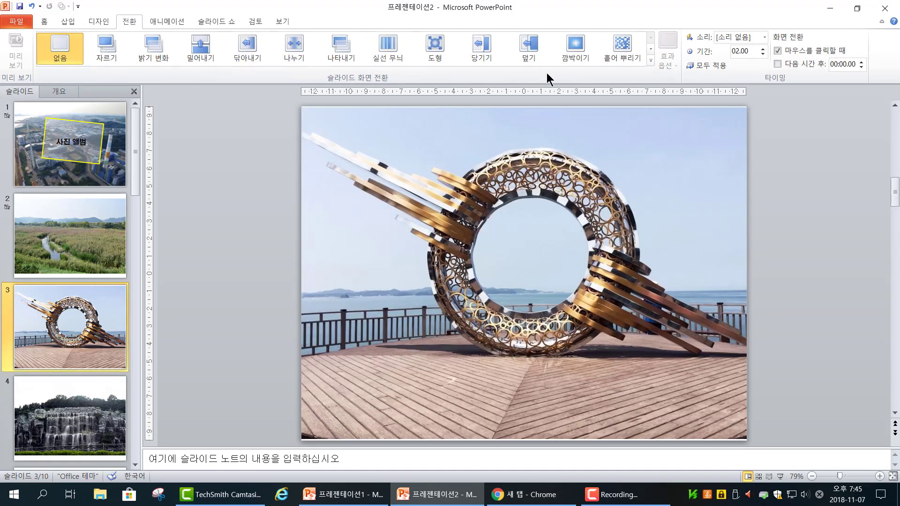
{"action": "left_click", "coordinate": [650, 61]}
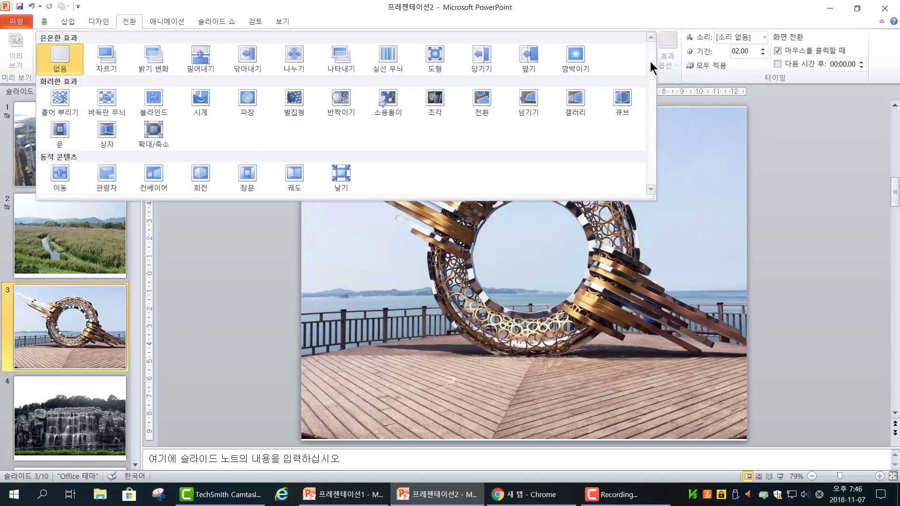
{"action": "left_click", "coordinate": [387, 108]}
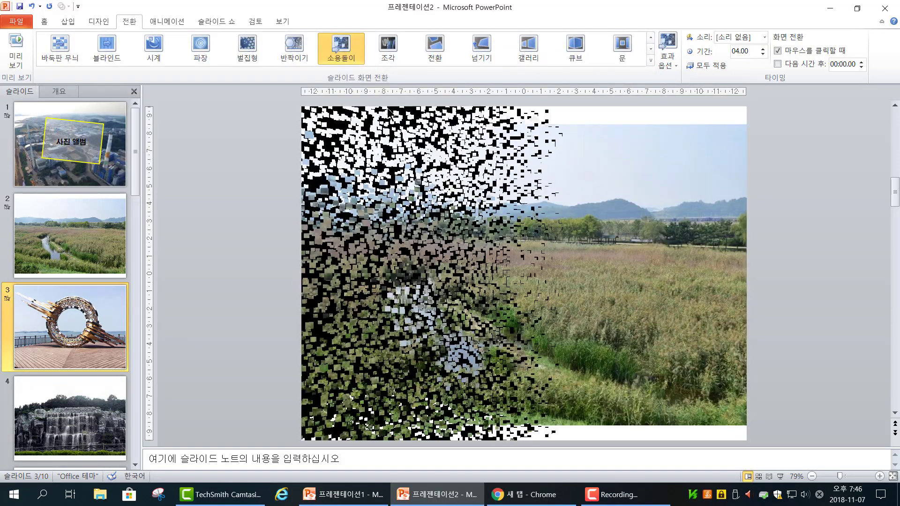
{"action": "scroll", "coordinate": [85, 336], "scroll_direction": "down", "scroll_amount": 1}
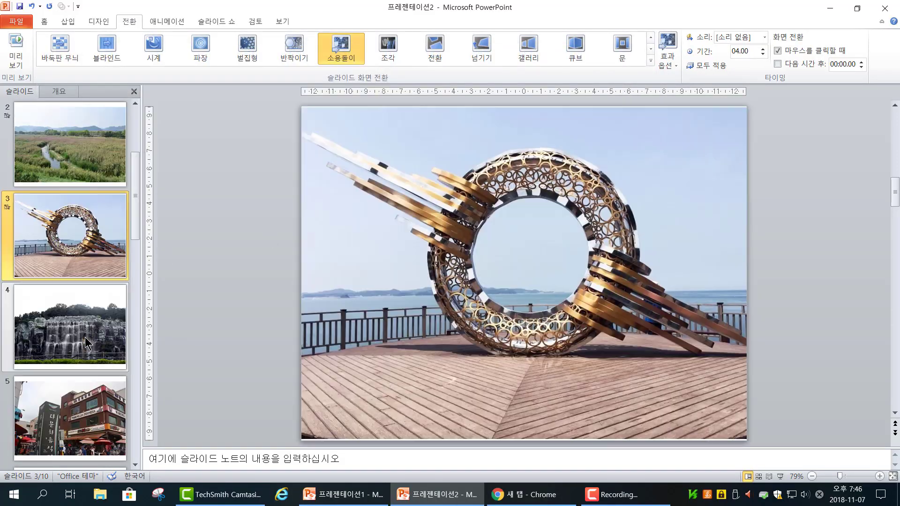
{"action": "left_click", "coordinate": [86, 305]}
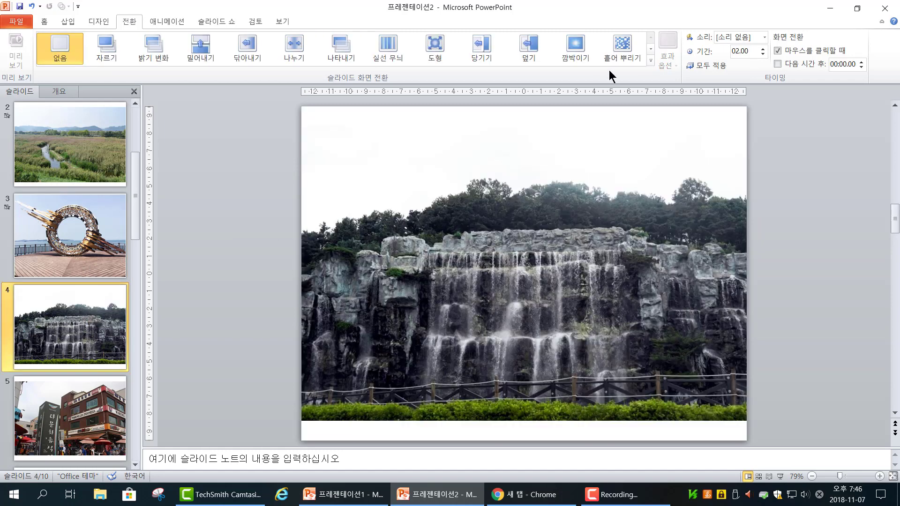
{"action": "left_click", "coordinate": [651, 60]}
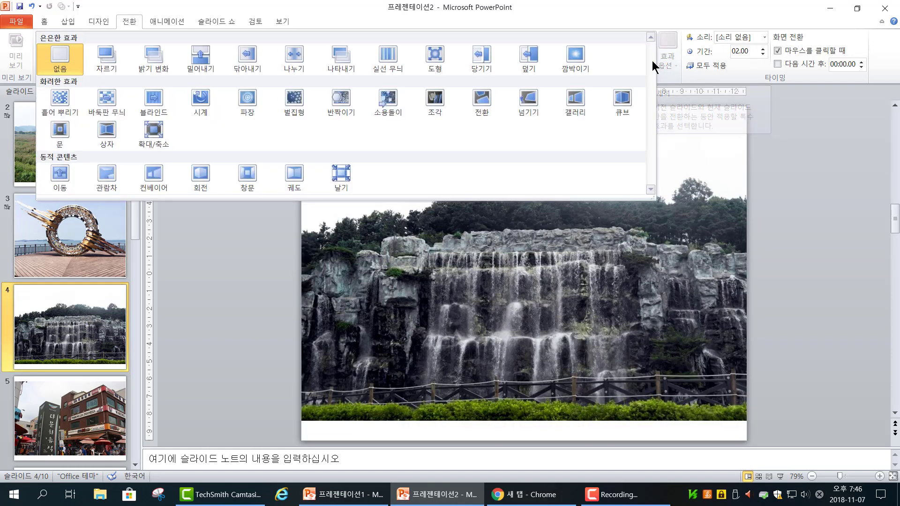
{"action": "left_click", "coordinate": [615, 97]}
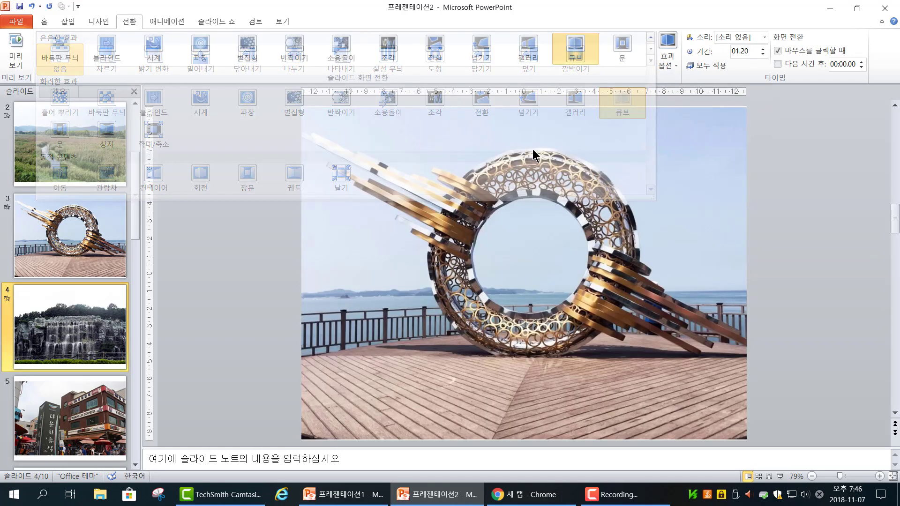
Step: Apply the 전환 transition to slide 5, the food street picture
{"action": "scroll", "coordinate": [66, 358], "scroll_direction": "down", "scroll_amount": 2}
{"action": "left_click", "coordinate": [89, 349]}
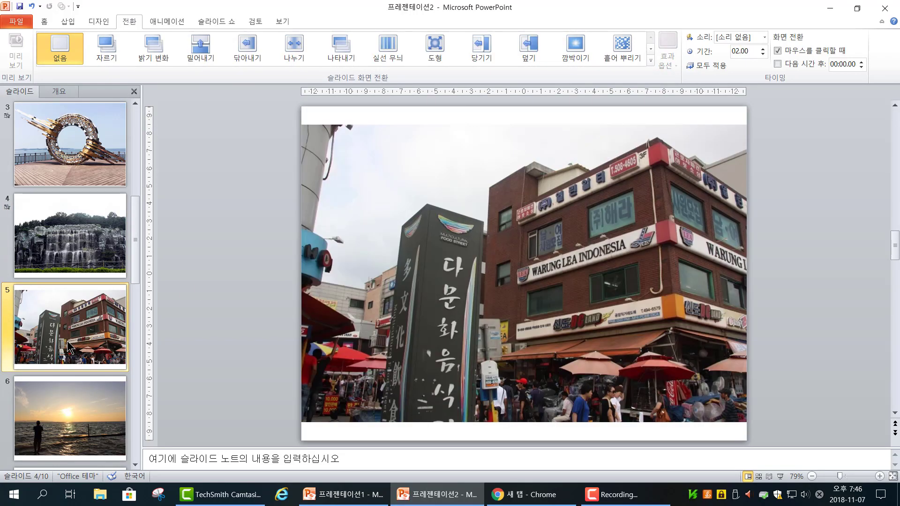
{"action": "left_click", "coordinate": [651, 61]}
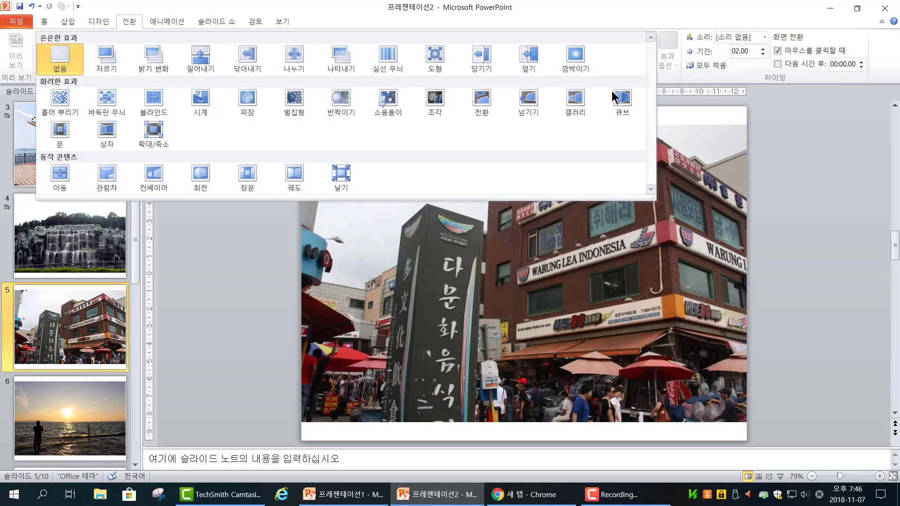
{"action": "left_click", "coordinate": [481, 97]}
Step: Apply the 상자 transition to slide 6 and the 파장 transition to slide 7
{"action": "scroll", "coordinate": [59, 363], "scroll_direction": "down", "scroll_amount": 1}
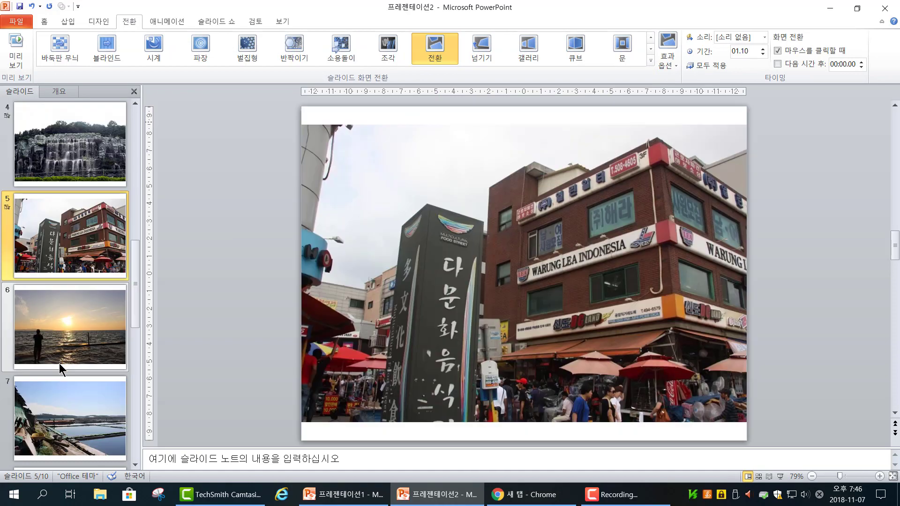
{"action": "left_click", "coordinate": [58, 344]}
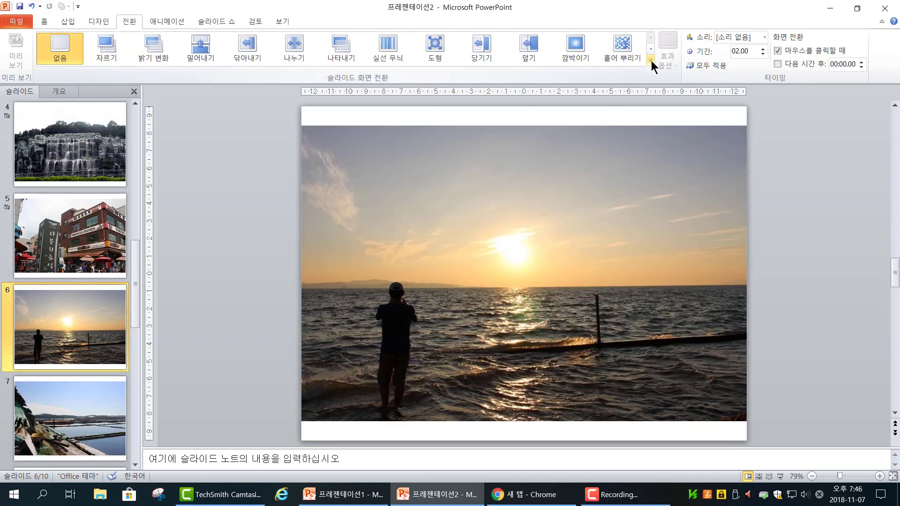
{"action": "left_click", "coordinate": [651, 62]}
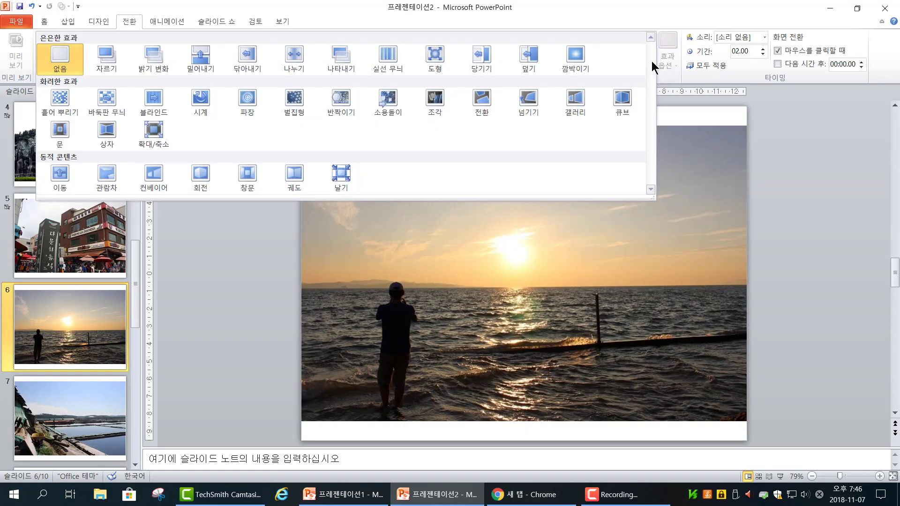
{"action": "left_click", "coordinate": [107, 133]}
{"action": "scroll", "coordinate": [31, 350], "scroll_direction": "down", "scroll_amount": 1}
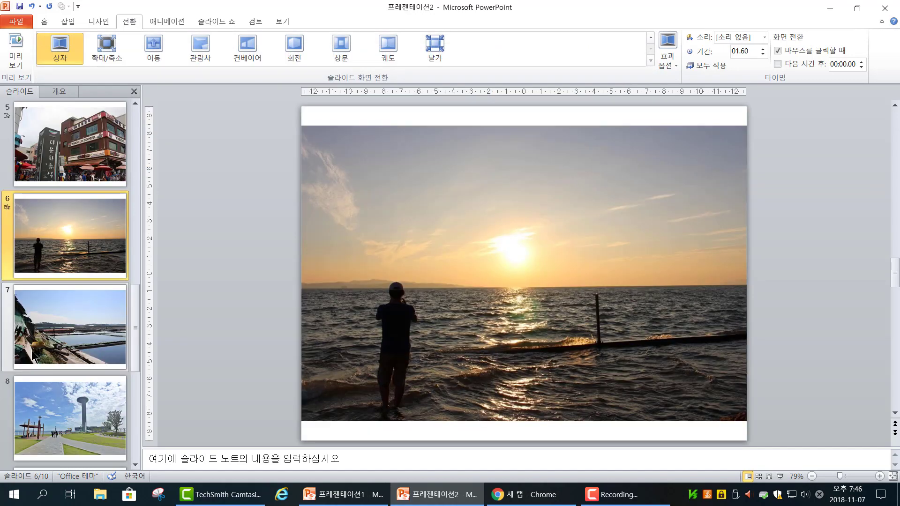
{"action": "left_click", "coordinate": [43, 335]}
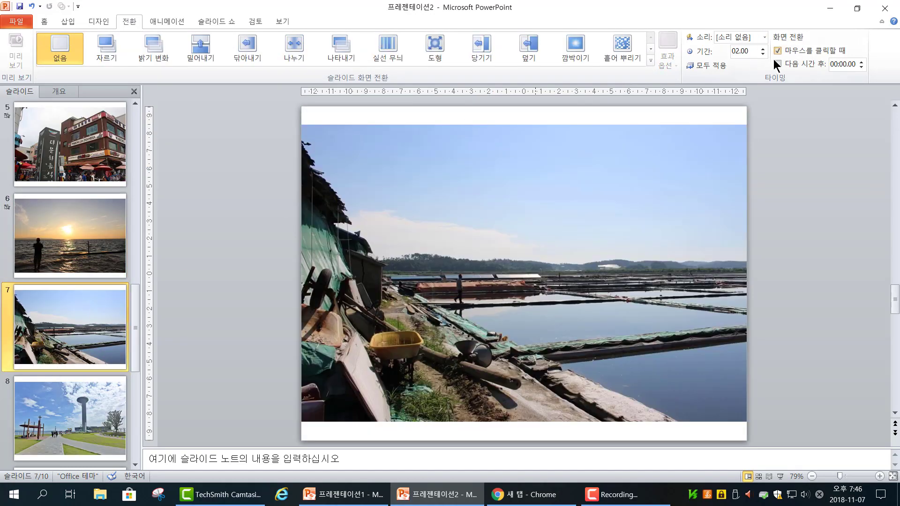
{"action": "left_click", "coordinate": [651, 62]}
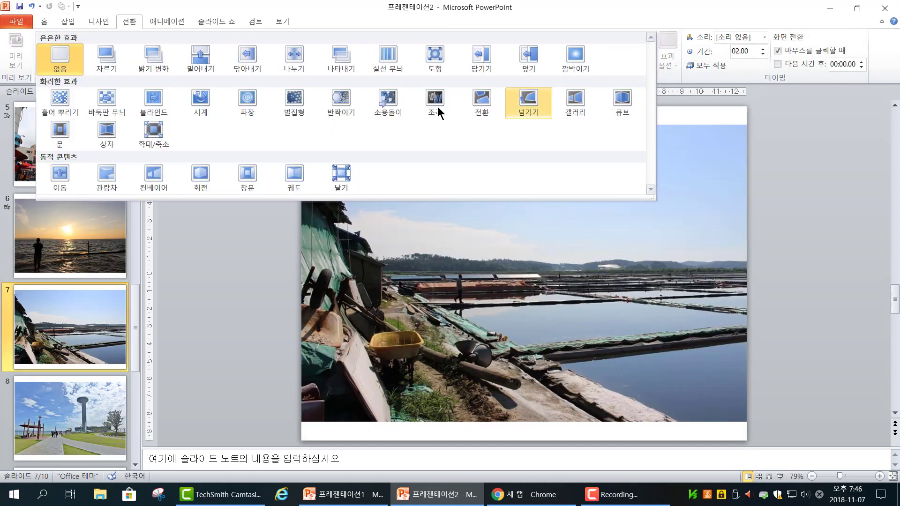
{"action": "left_click", "coordinate": [258, 109]}
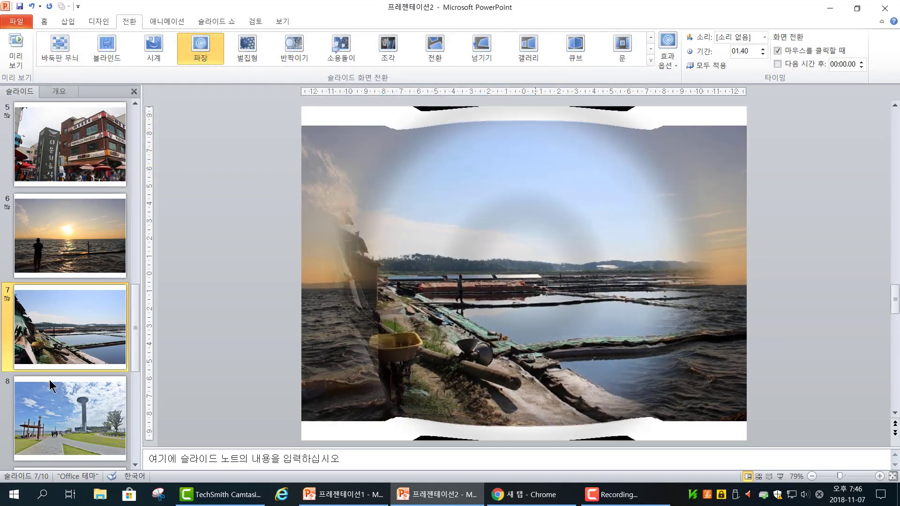
Step: Apply the 전환 transition to slide 8 and the 넘기기 transition to slide 9
{"action": "scroll", "coordinate": [50, 379], "scroll_direction": "down", "scroll_amount": 1}
{"action": "left_click", "coordinate": [56, 324]}
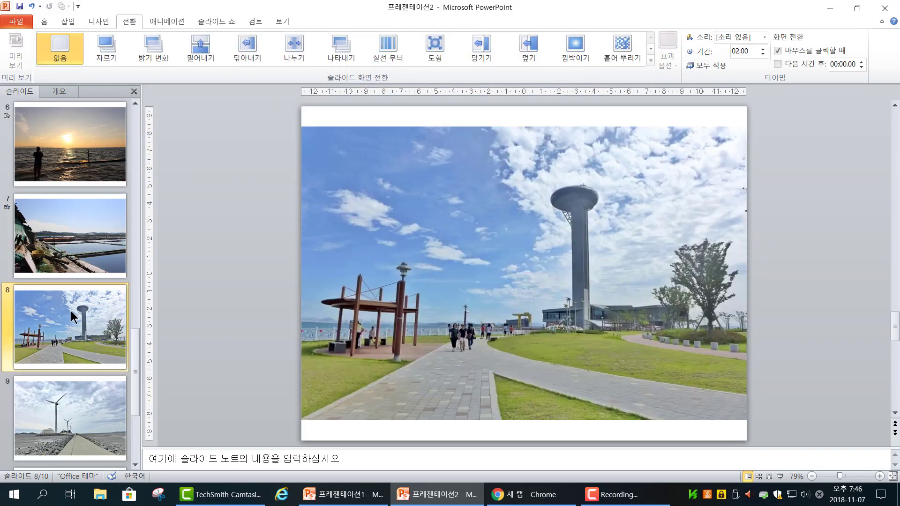
{"action": "left_click", "coordinate": [653, 62]}
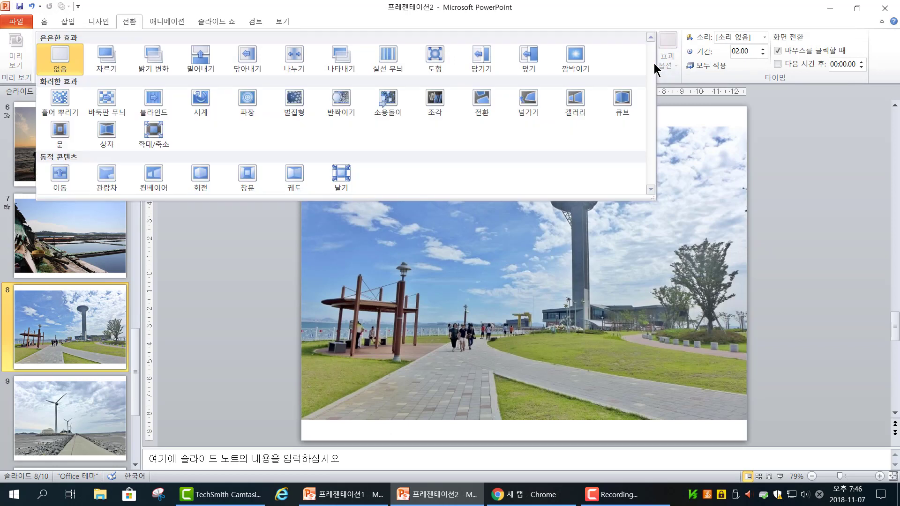
{"action": "left_click", "coordinate": [481, 112]}
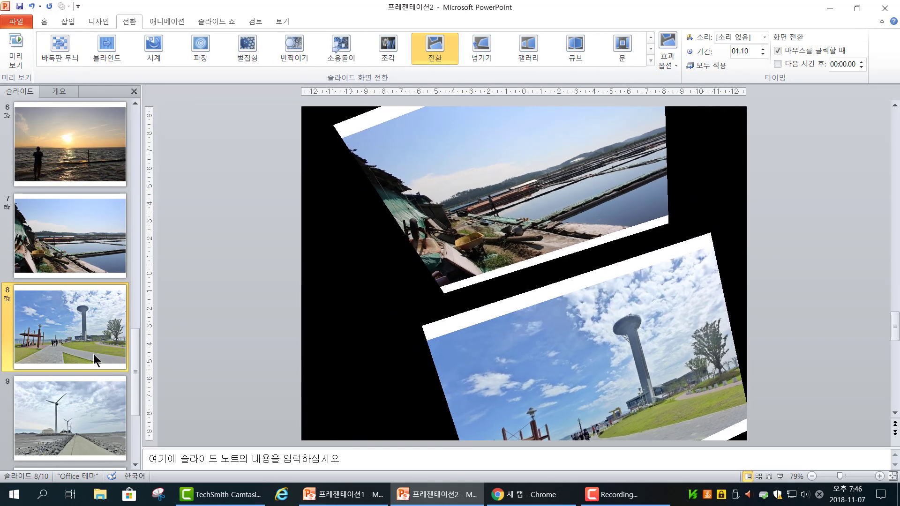
{"action": "scroll", "coordinate": [93, 353], "scroll_direction": "down", "scroll_amount": 1}
{"action": "left_click", "coordinate": [86, 331]}
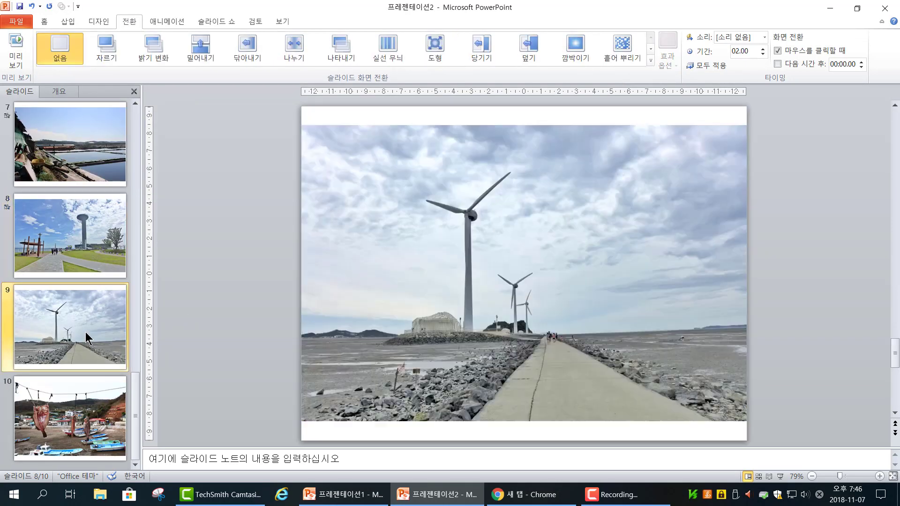
{"action": "left_click", "coordinate": [651, 61]}
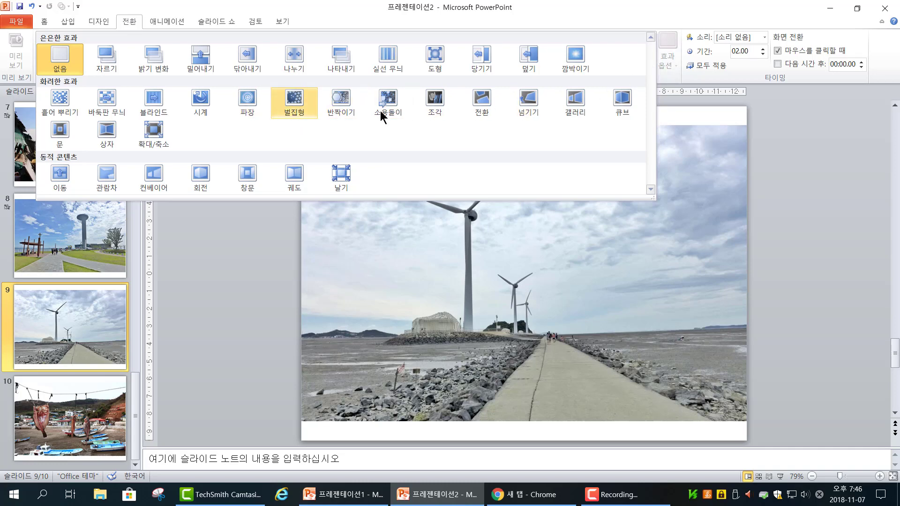
{"action": "left_click", "coordinate": [526, 100]}
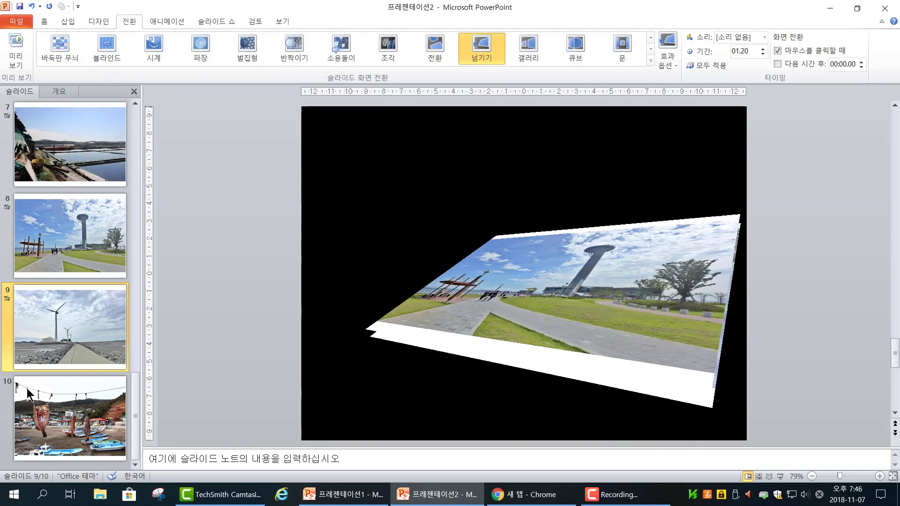
Step: Apply the 문 transition to slide 10 and return to the title slide
{"action": "left_click", "coordinate": [65, 402]}
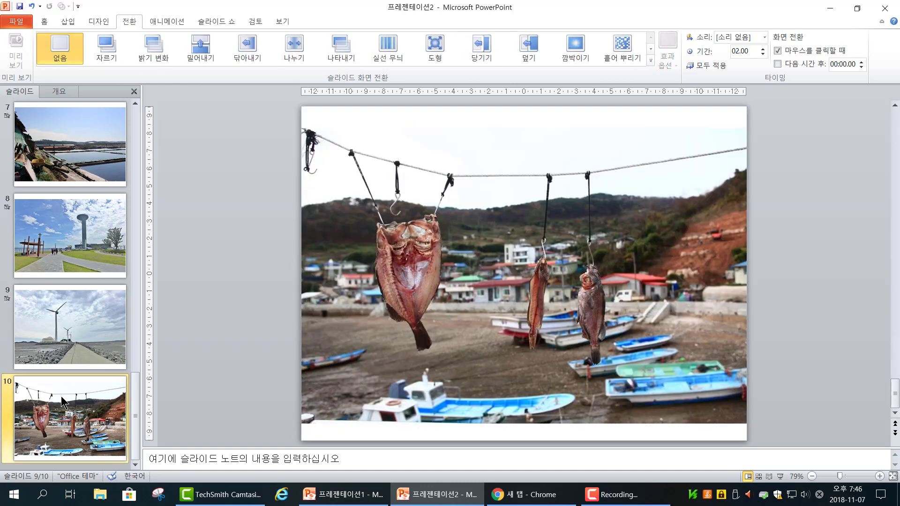
{"action": "left_click", "coordinate": [651, 63]}
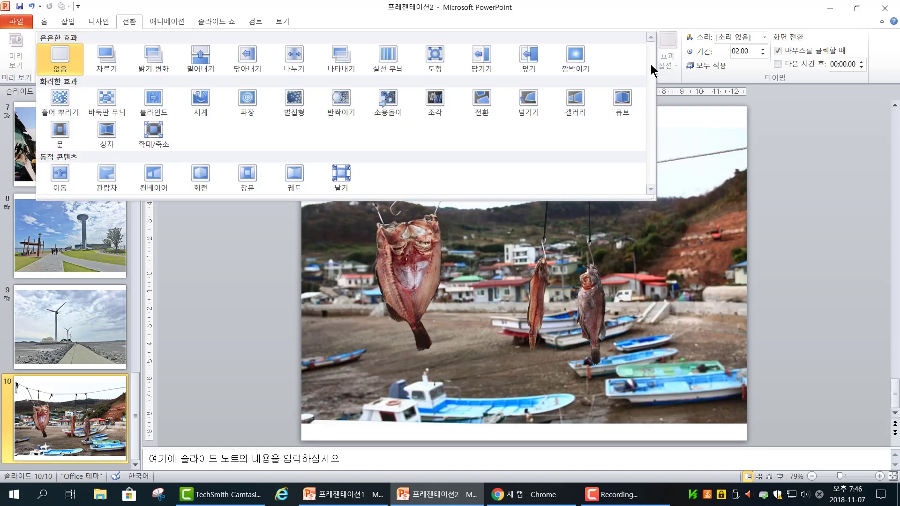
{"action": "left_click", "coordinate": [60, 136]}
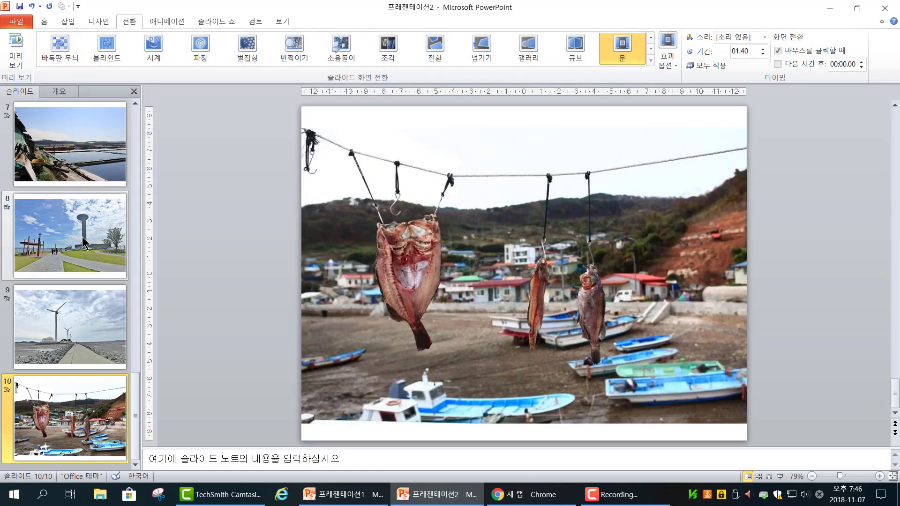
{"action": "scroll", "coordinate": [85, 243], "scroll_direction": "up", "scroll_amount": 6}
{"action": "left_click", "coordinate": [78, 170]}
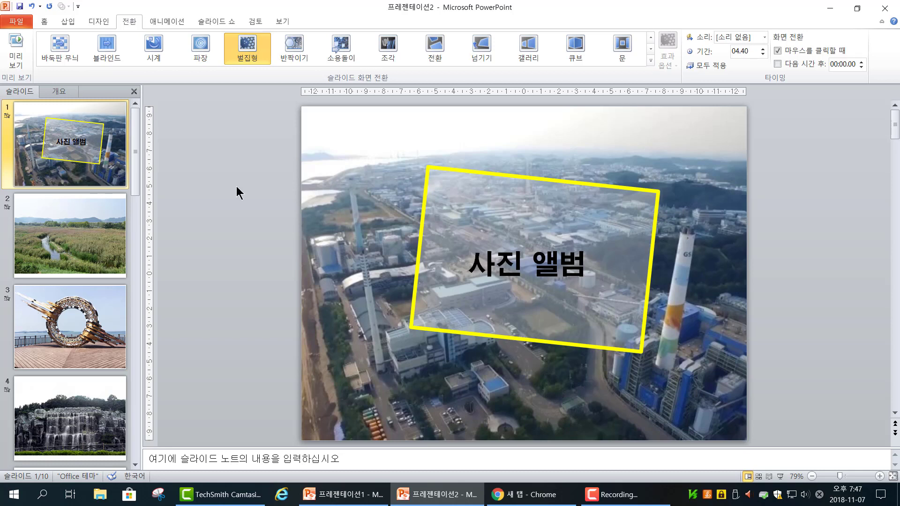
Step: Switch to Chrome and open YouTube from the Chrome apps page
{"action": "left_click", "coordinate": [537, 500]}
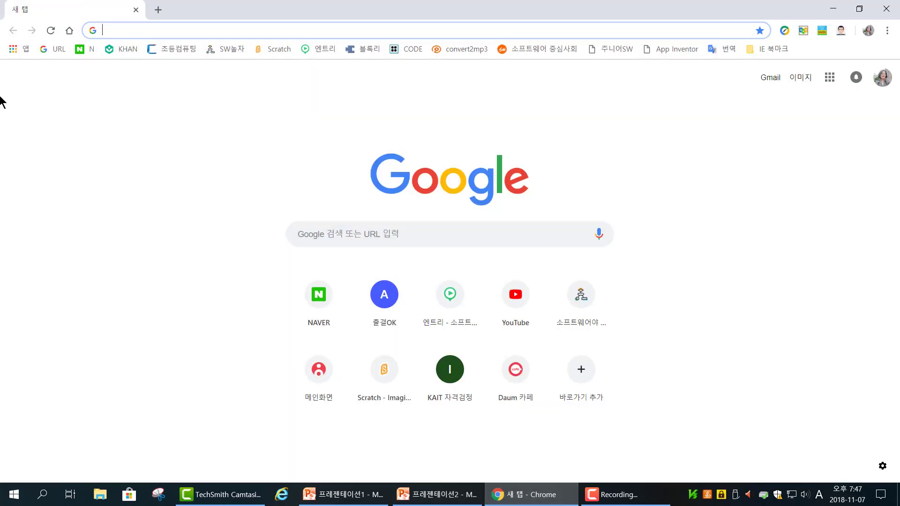
{"action": "left_click", "coordinate": [8, 52]}
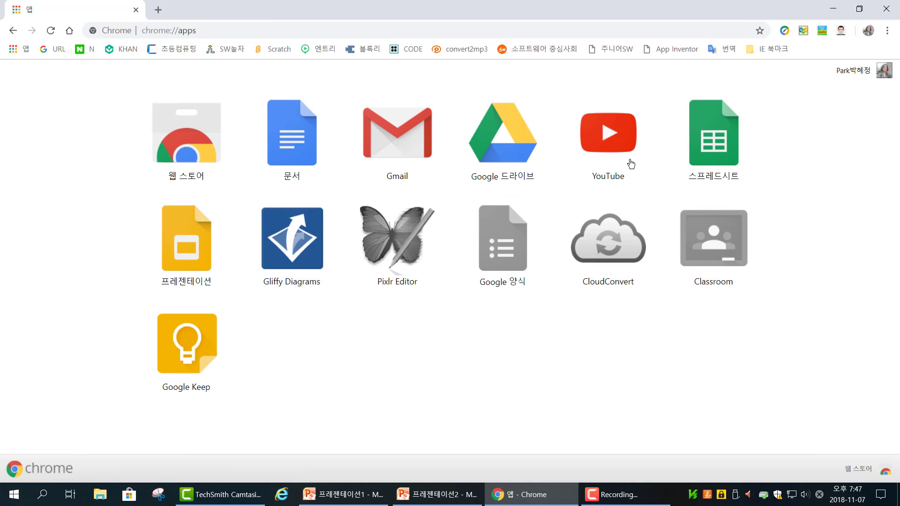
{"action": "left_click", "coordinate": [618, 149]}
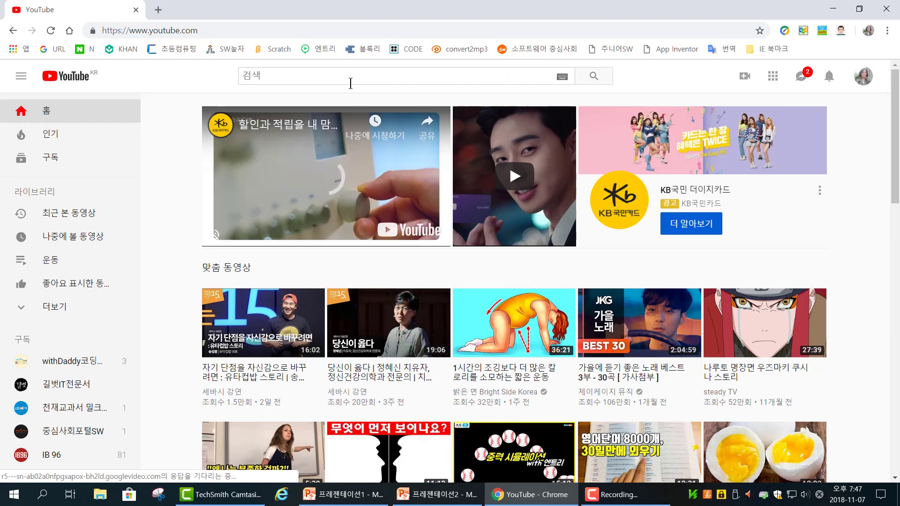
Step: Search YouTube for 아이유
{"action": "left_click", "coordinate": [350, 83]}
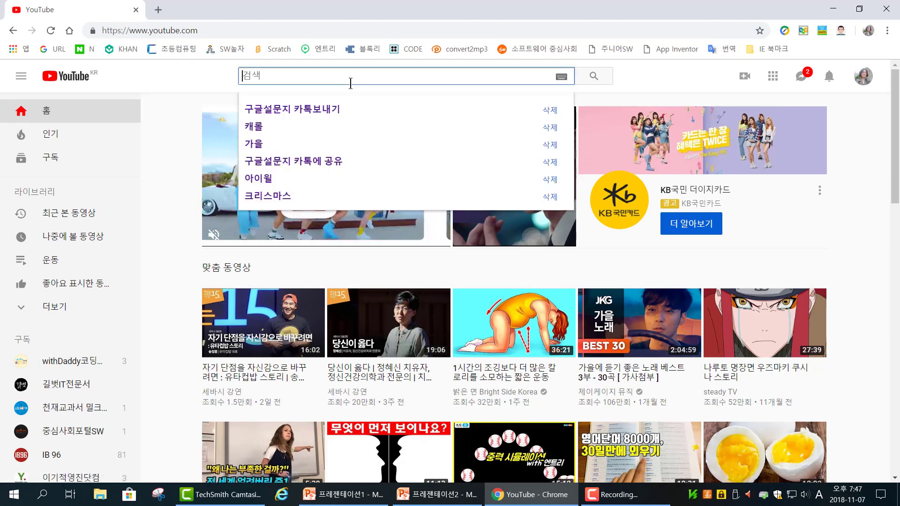
{"action": "type", "text": "dk"}
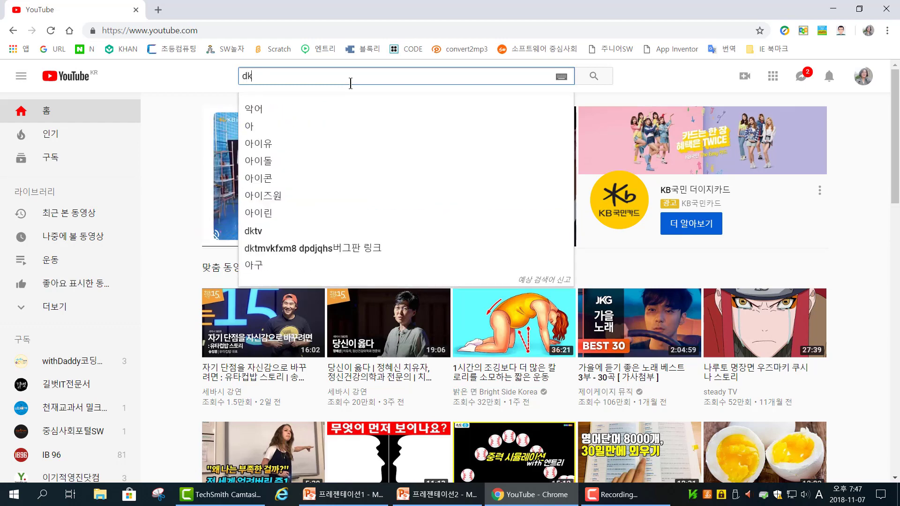
{"action": "key", "text": "BackSpace"}
{"action": "key", "text": "BackSpace"}
{"action": "key", "text": "Hangul"}
{"action": "type", "text": "아이유"}
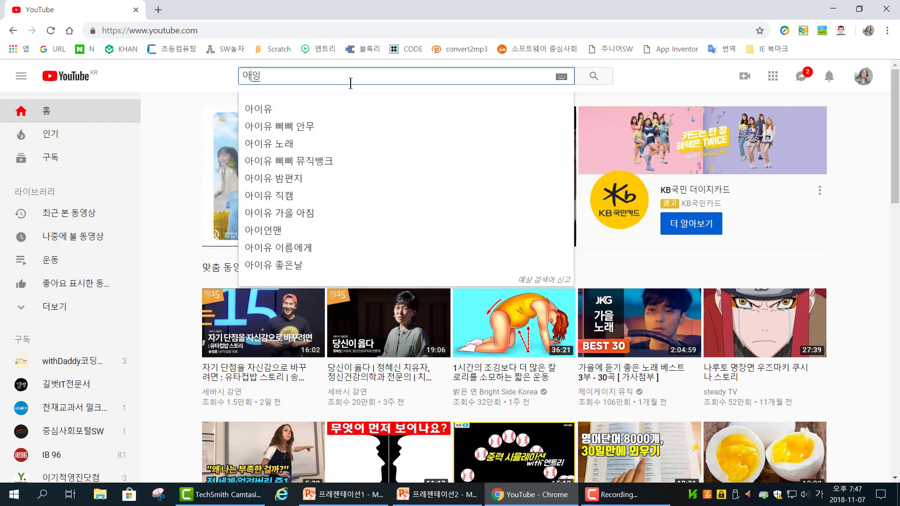
{"action": "key", "text": "Return"}
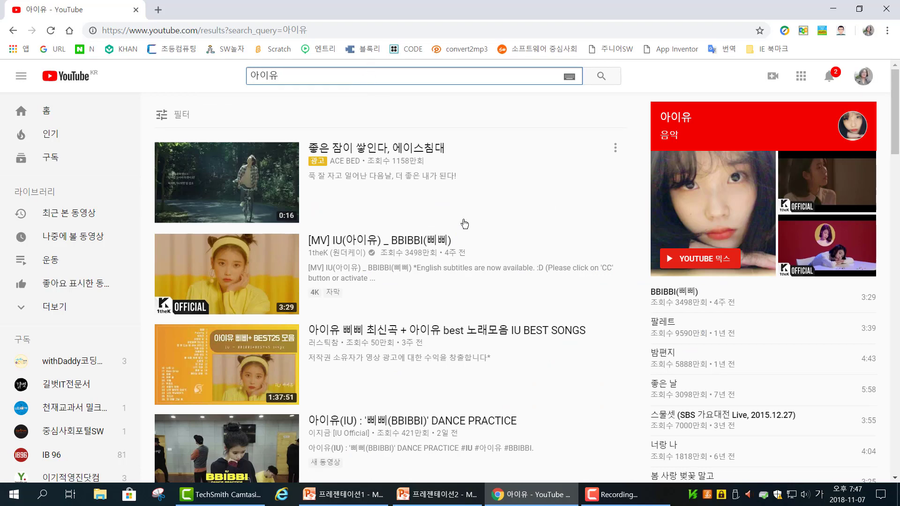
Step: Open the video [MV] IU(아이유) _ BBIBBI(삐삐) from the search results and skip its advertisement
{"action": "scroll", "coordinate": [539, 318], "scroll_direction": "down", "scroll_amount": 2}
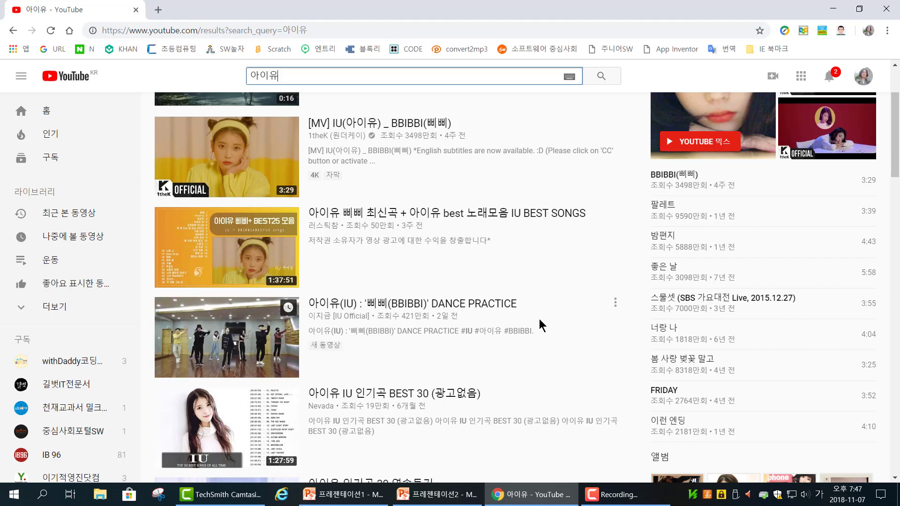
{"action": "scroll", "coordinate": [538, 321], "scroll_direction": "up", "scroll_amount": 3}
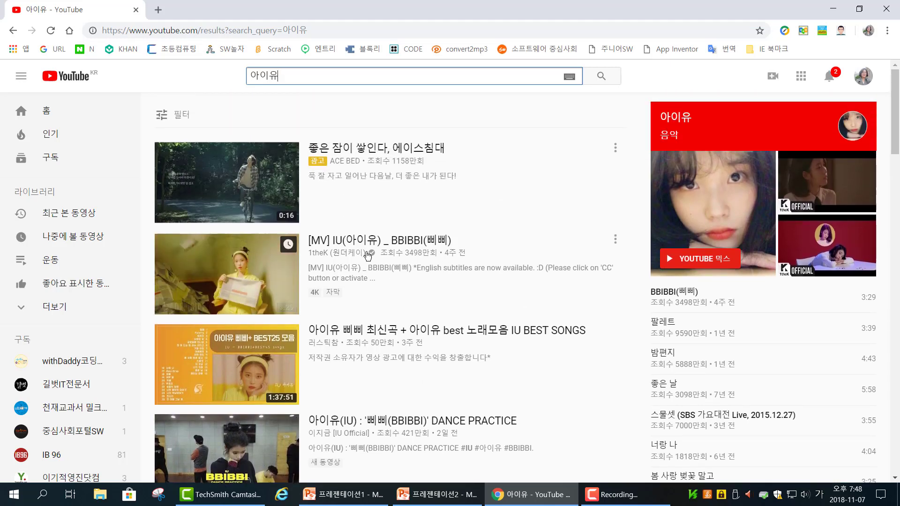
{"action": "left_click", "coordinate": [805, 494]}
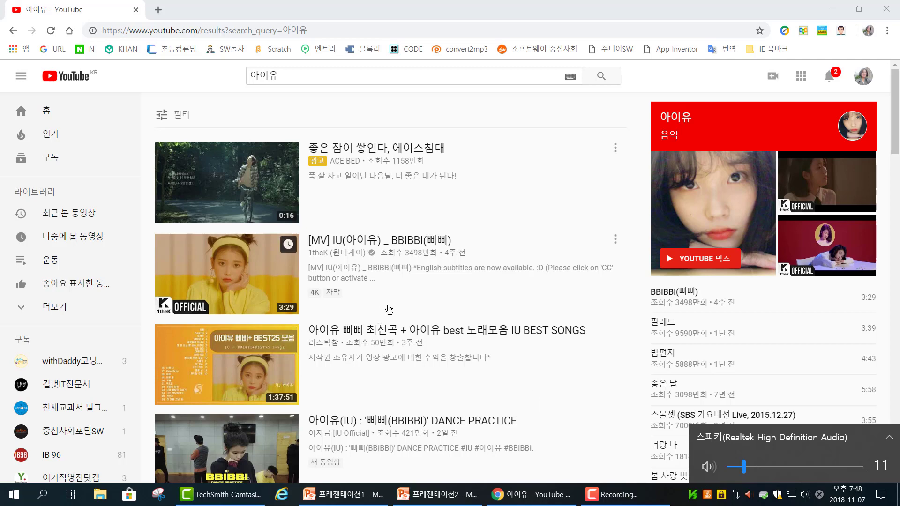
{"action": "left_click", "coordinate": [257, 271]}
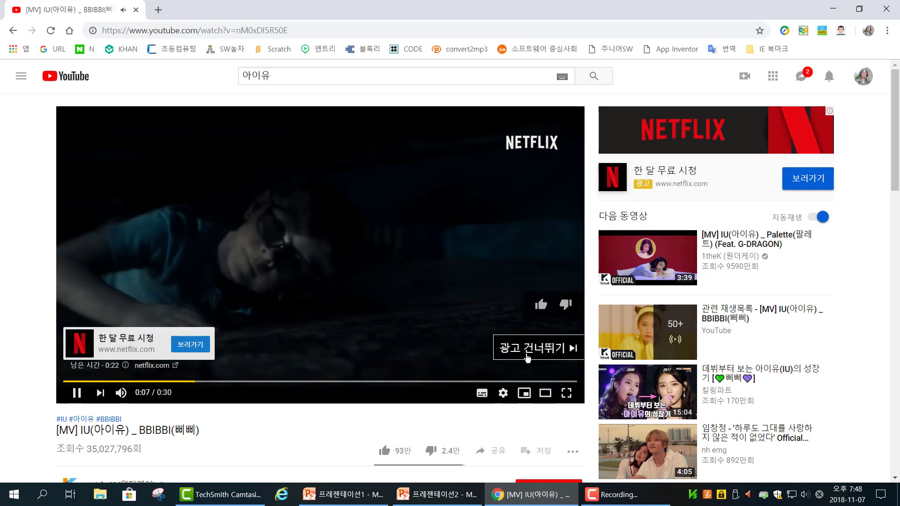
{"action": "left_click", "coordinate": [532, 355]}
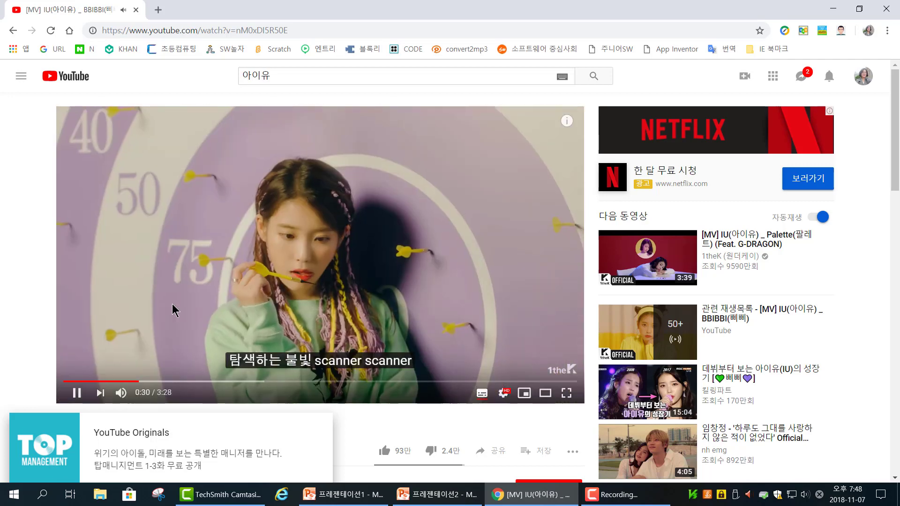
Step: Pause the BBIBBI music video and copy its video URL
{"action": "left_click", "coordinate": [260, 267]}
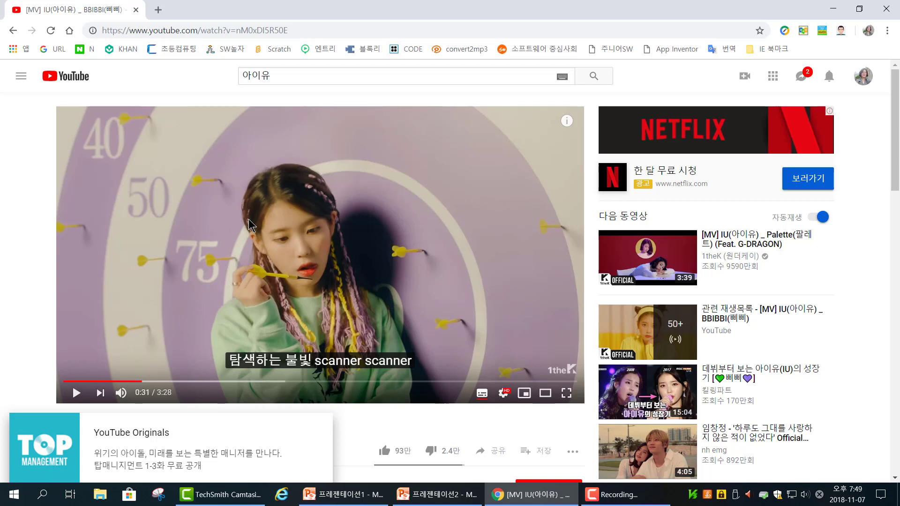
{"action": "right_click", "coordinate": [297, 192]}
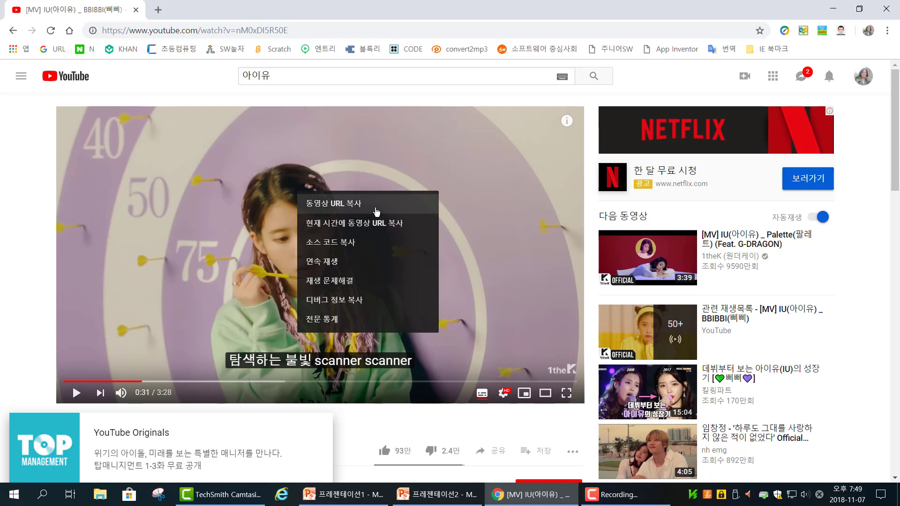
{"action": "left_click", "coordinate": [336, 206]}
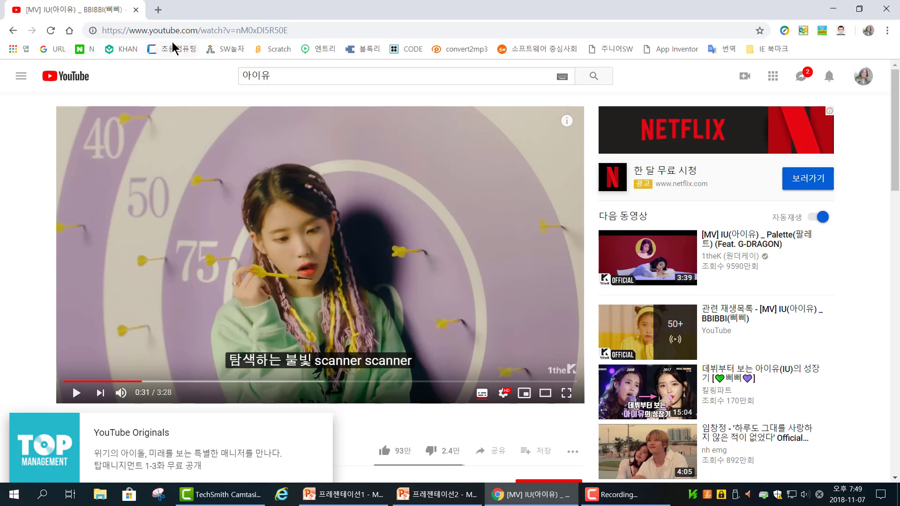
Step: Search Google for 컨버트2 in a new browser tab and open the convert2mp3.net result
{"action": "left_click", "coordinate": [159, 10]}
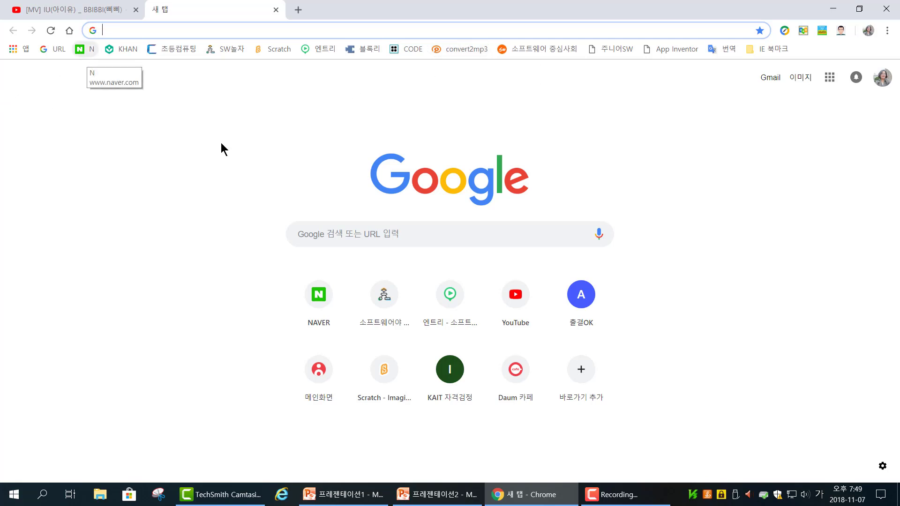
{"action": "left_click", "coordinate": [352, 242]}
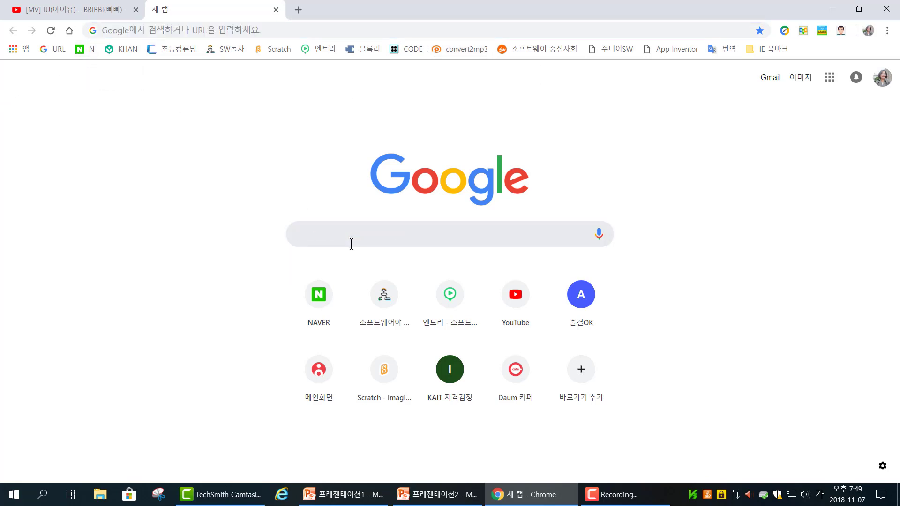
{"action": "type", "text": "컨버트"}
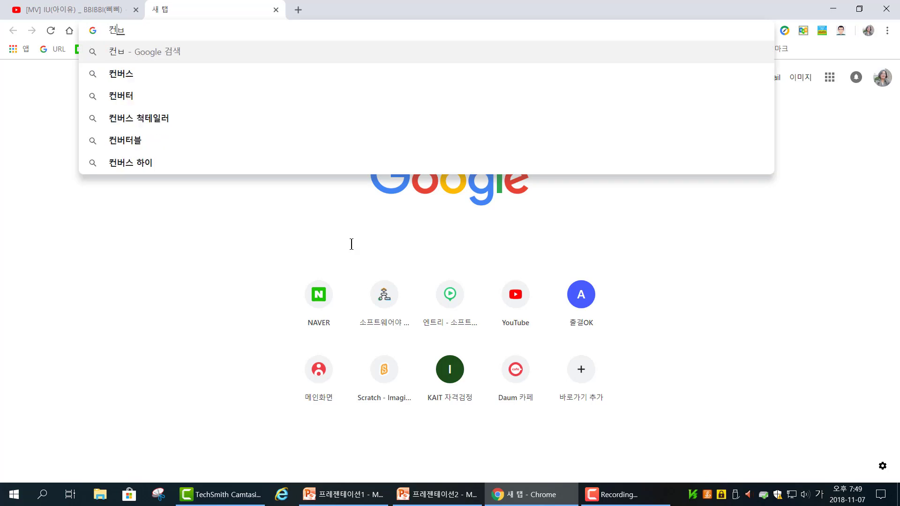
{"action": "type", "text": "2"}
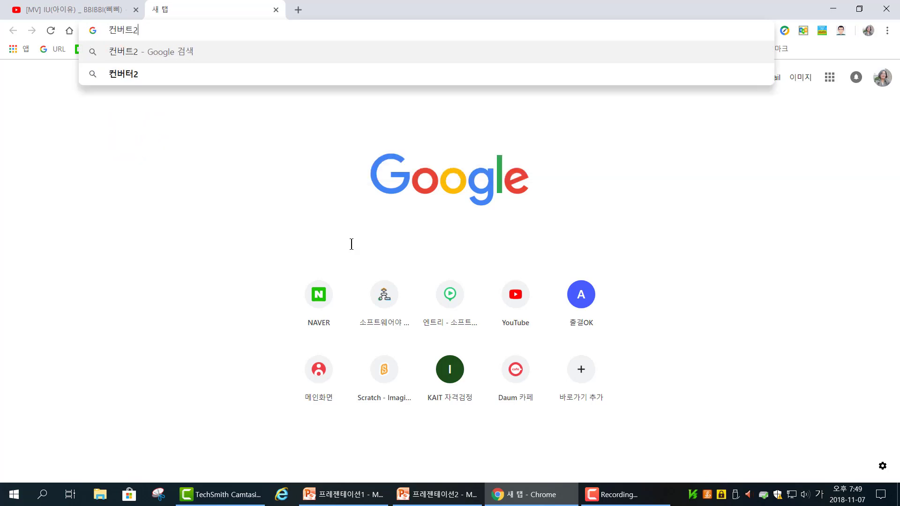
{"action": "key", "text": "Return"}
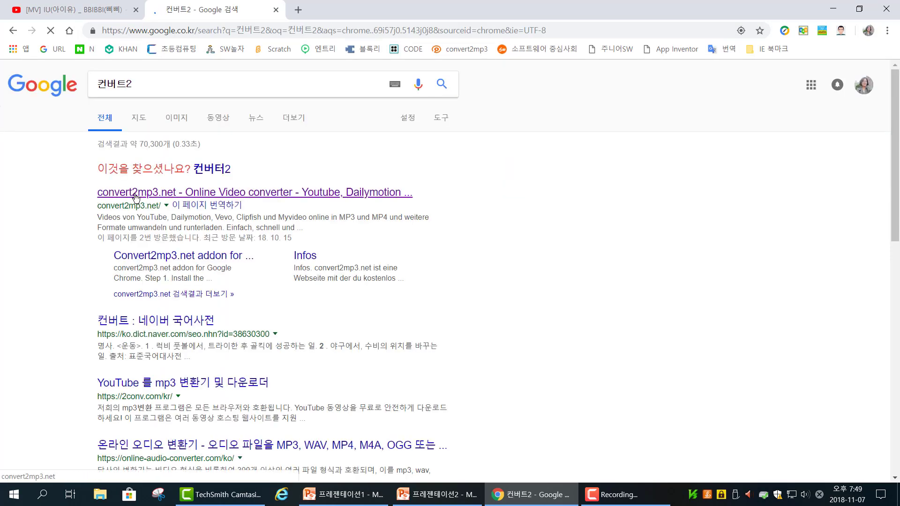
{"action": "left_click", "coordinate": [185, 193]}
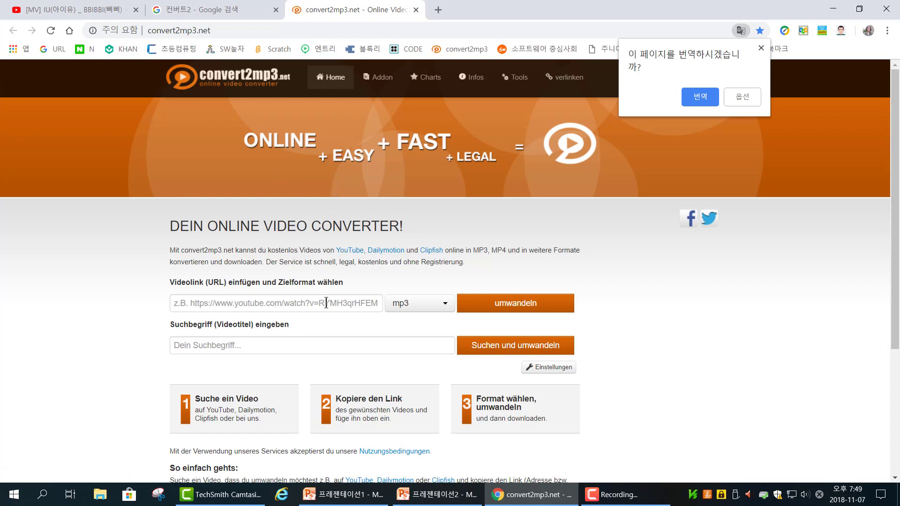
Step: Paste the copied video link into the converter, choose mp3 as the target format and start the conversion
{"action": "left_click", "coordinate": [283, 303]}
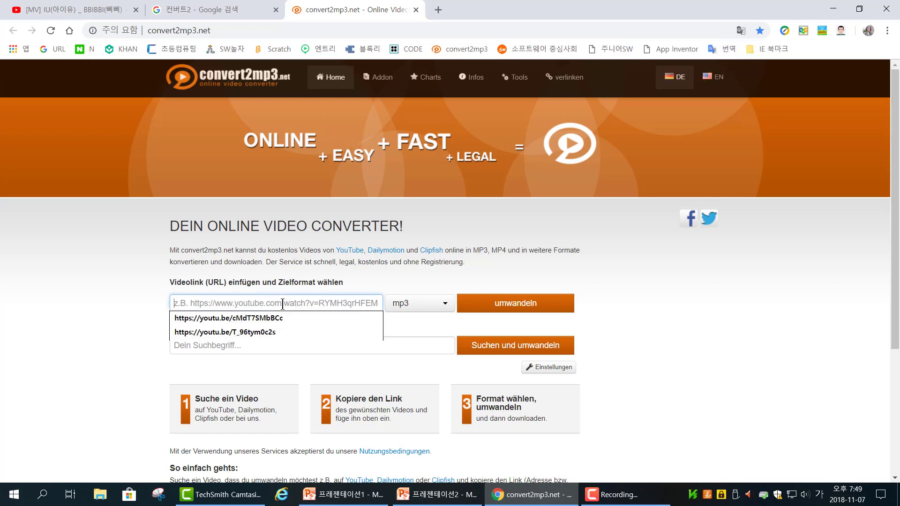
{"action": "right_click", "coordinate": [283, 304]}
{"action": "left_click", "coordinate": [318, 208]}
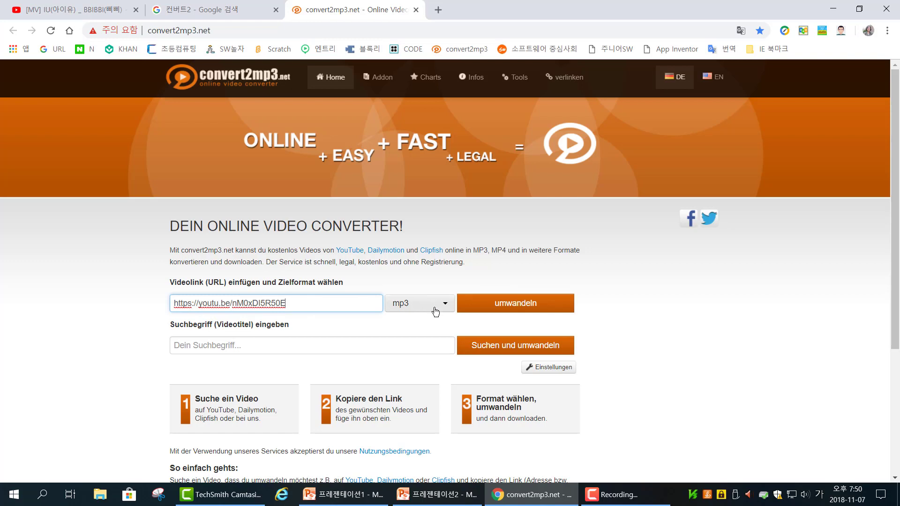
{"action": "left_click", "coordinate": [403, 310]}
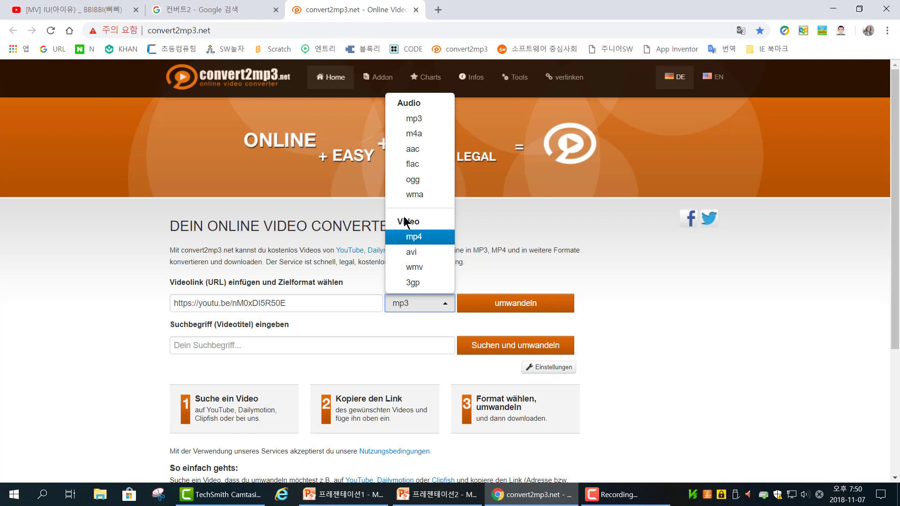
{"action": "left_click", "coordinate": [421, 123]}
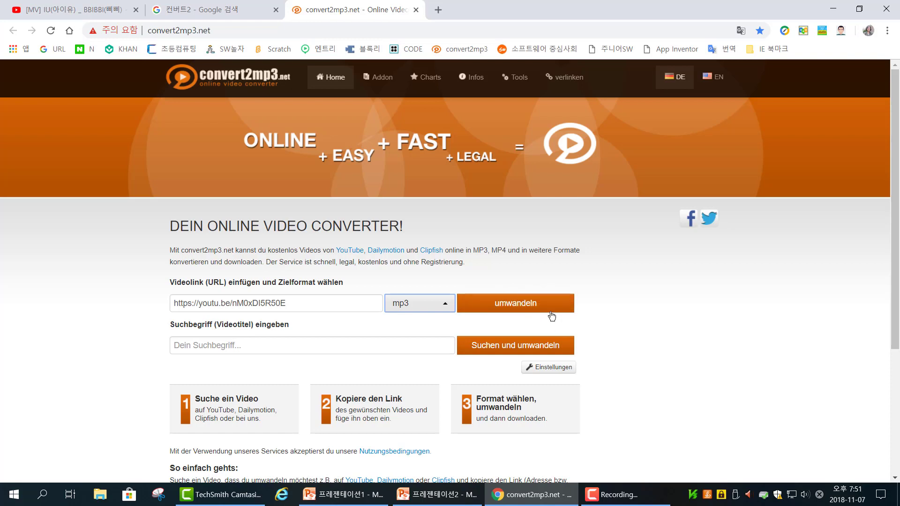
{"action": "left_click", "coordinate": [522, 302]}
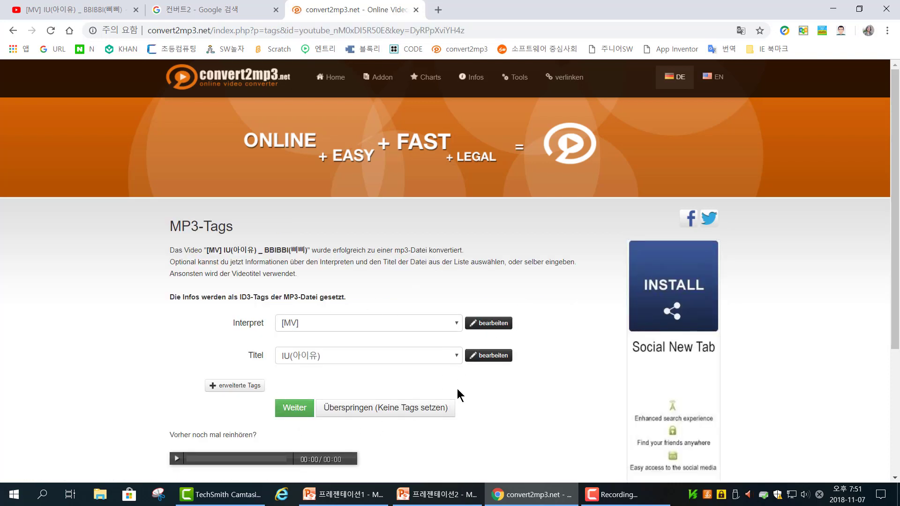
Step: Accept the suggested artist and title tags and download the converted mp3 file
{"action": "scroll", "coordinate": [444, 369], "scroll_direction": "down", "scroll_amount": 2}
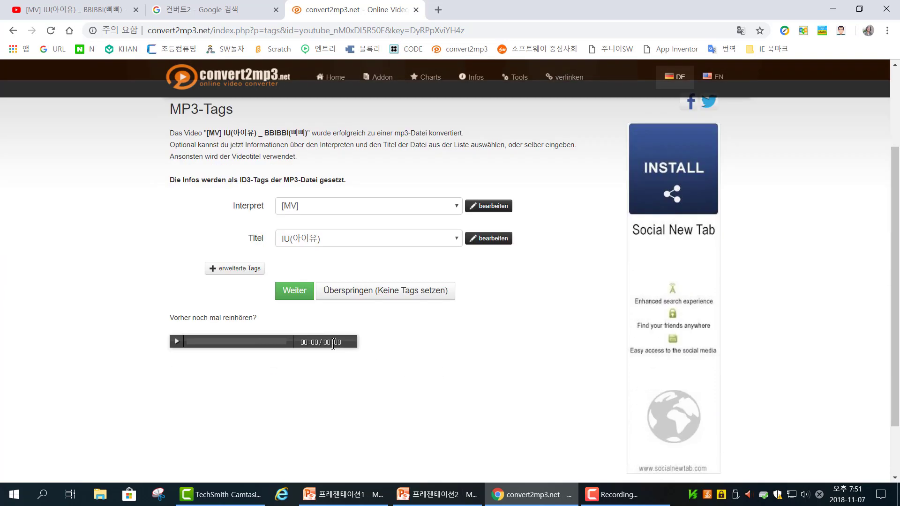
{"action": "left_click", "coordinate": [294, 294]}
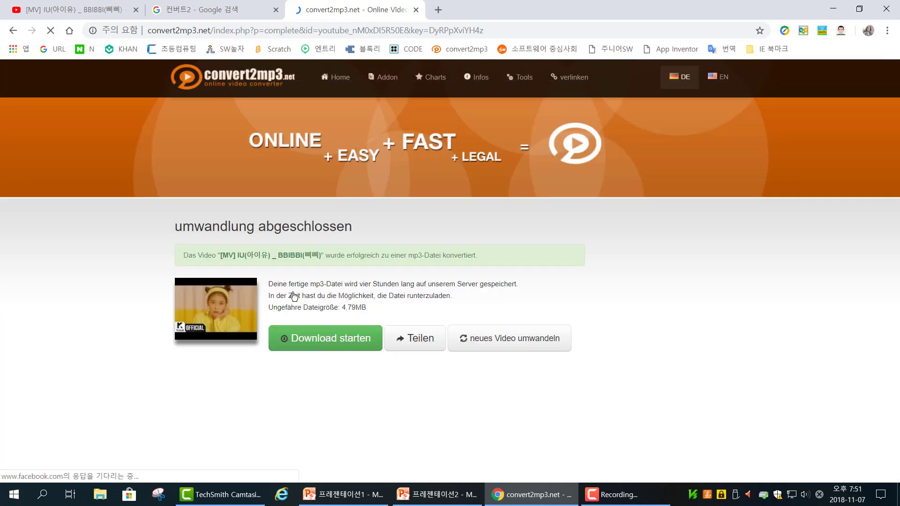
{"action": "left_click", "coordinate": [327, 337]}
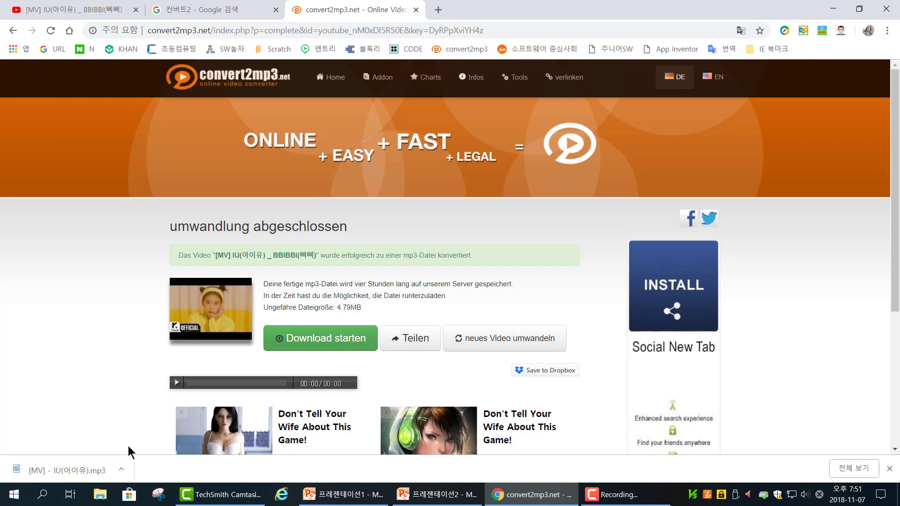
Step: Switch to 프레젠테이션2 in PowerPoint and insert the audio file [MV] - IU(아이유) from the 다운로드 folder on the title slide
{"action": "mouse_move", "coordinate": [436, 501]}
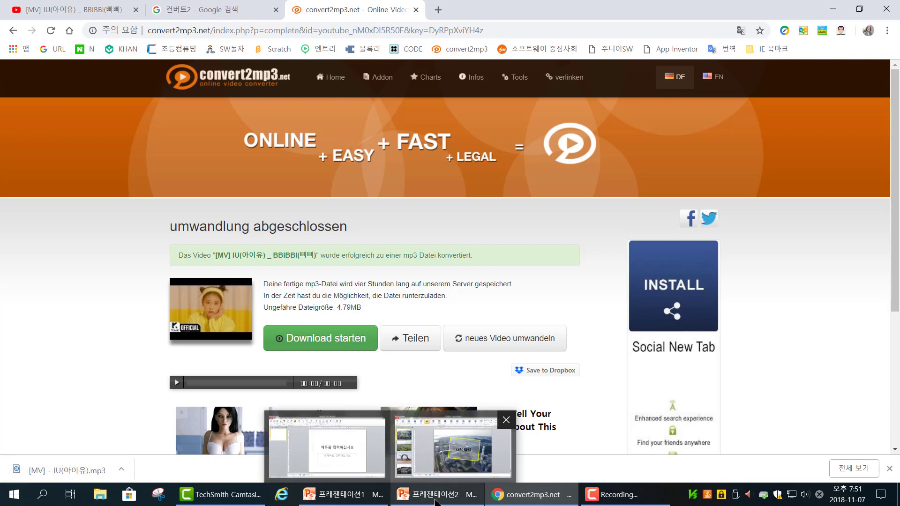
{"action": "left_click", "coordinate": [453, 436]}
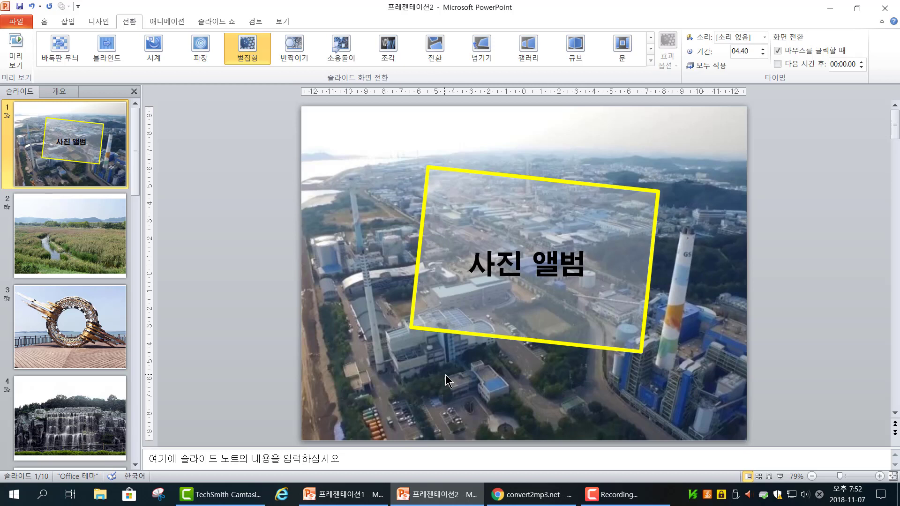
{"action": "left_click", "coordinate": [69, 21]}
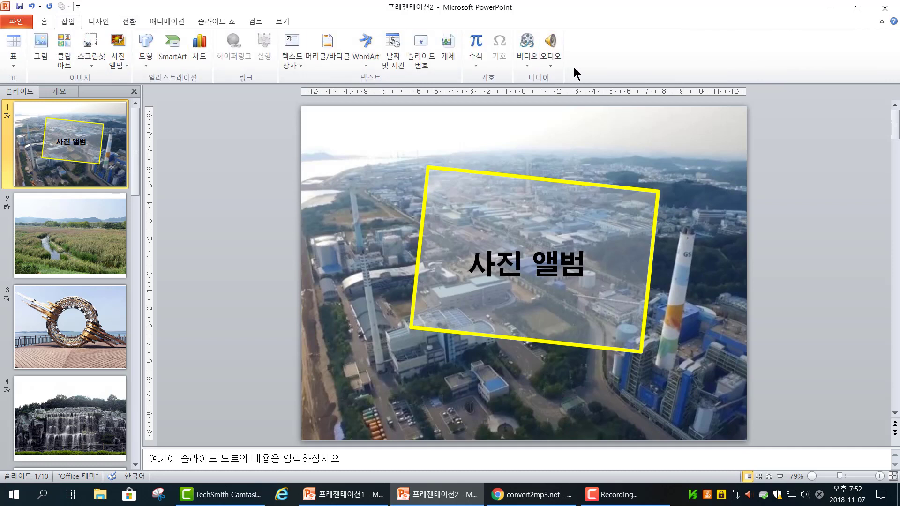
{"action": "left_click", "coordinate": [548, 43]}
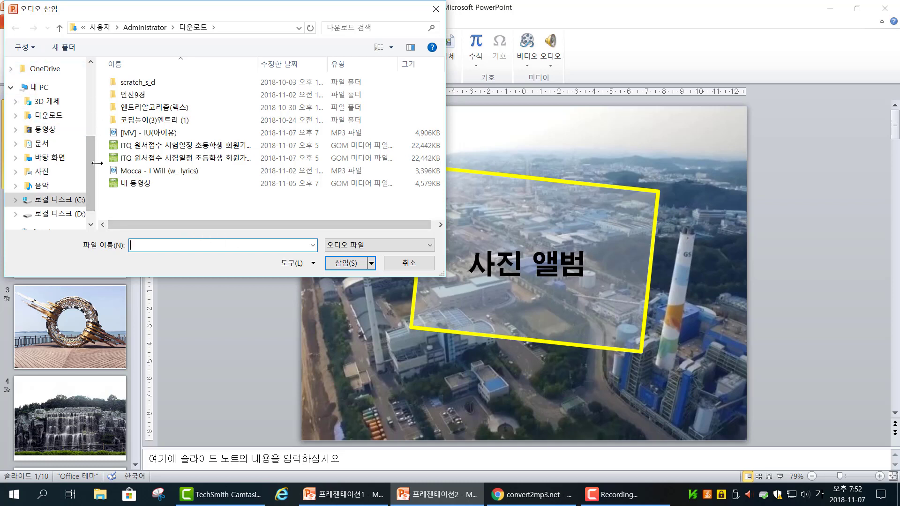
{"action": "left_click", "coordinate": [150, 135]}
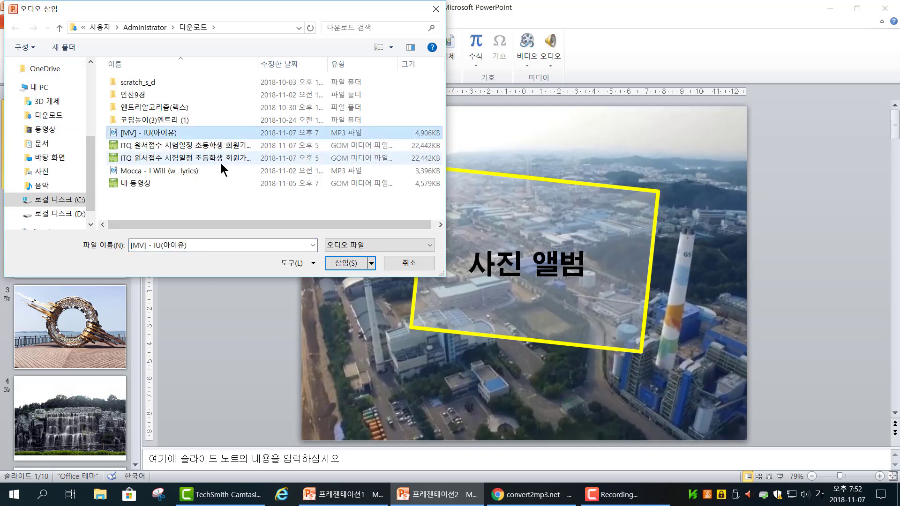
{"action": "left_click", "coordinate": [340, 263]}
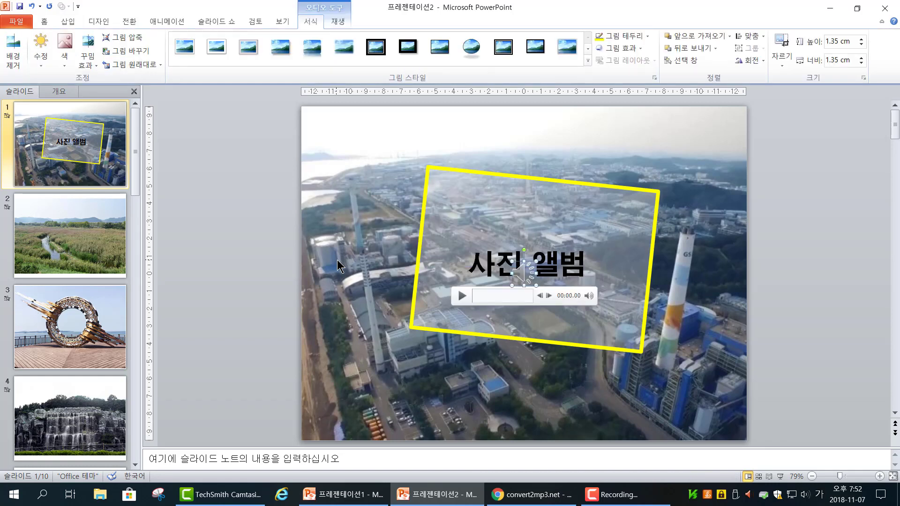
Step: Move the audio icon above the yellow title frame and set the audio to start with 모든 슬라이드에서 실행
{"action": "left_click_drag", "start_coordinate": [524, 276], "coordinate": [424, 148]}
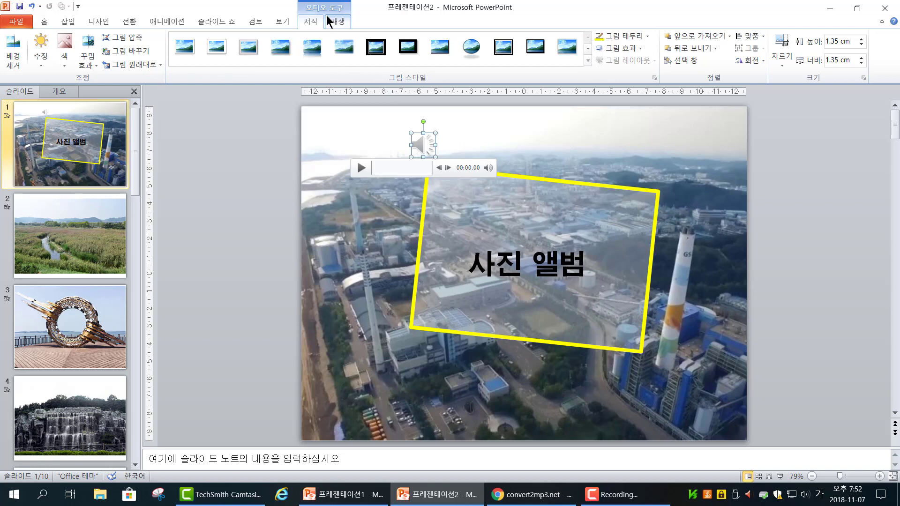
{"action": "left_click", "coordinate": [342, 21]}
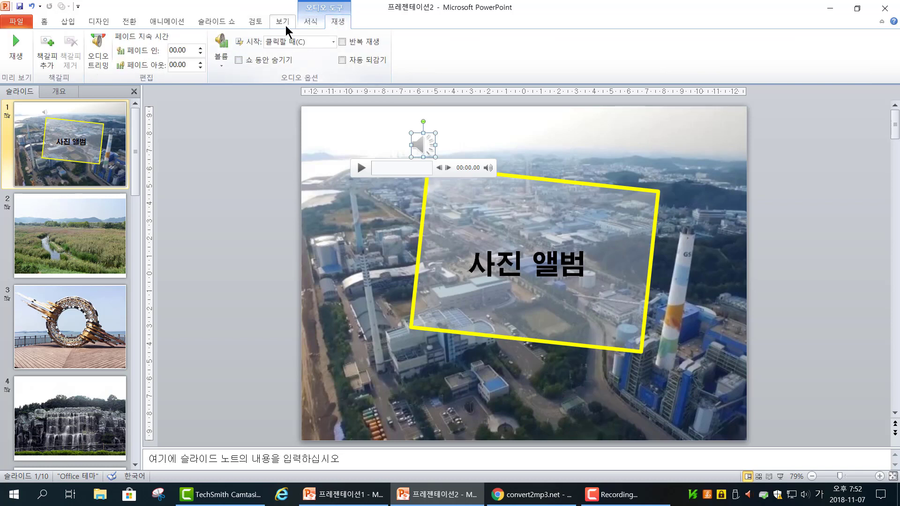
{"action": "left_click", "coordinate": [334, 45]}
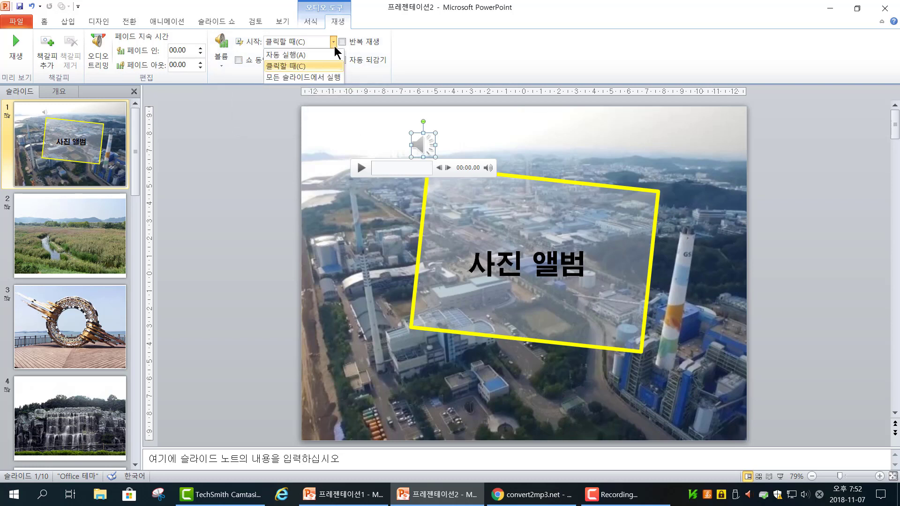
{"action": "left_click", "coordinate": [317, 76]}
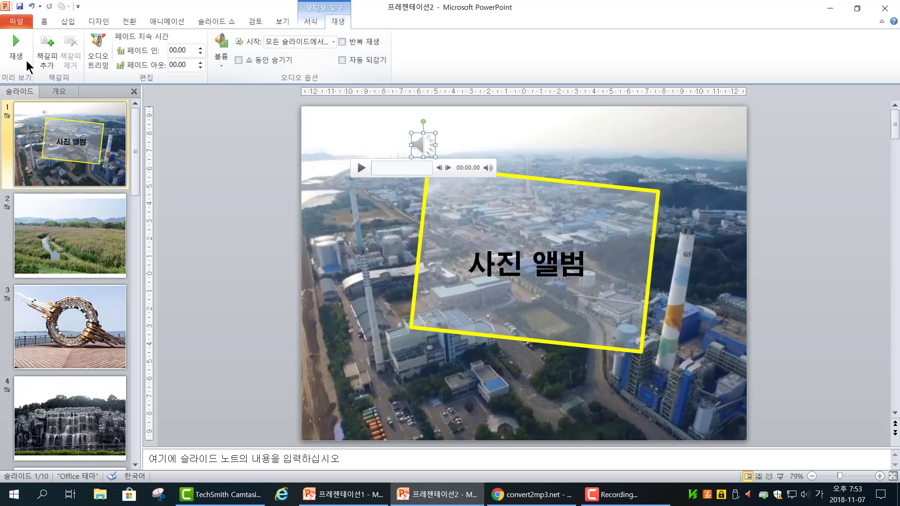
Step: Open the video export options for the presentation and set the time per slide to 03.00 seconds
{"action": "left_click", "coordinate": [17, 22]}
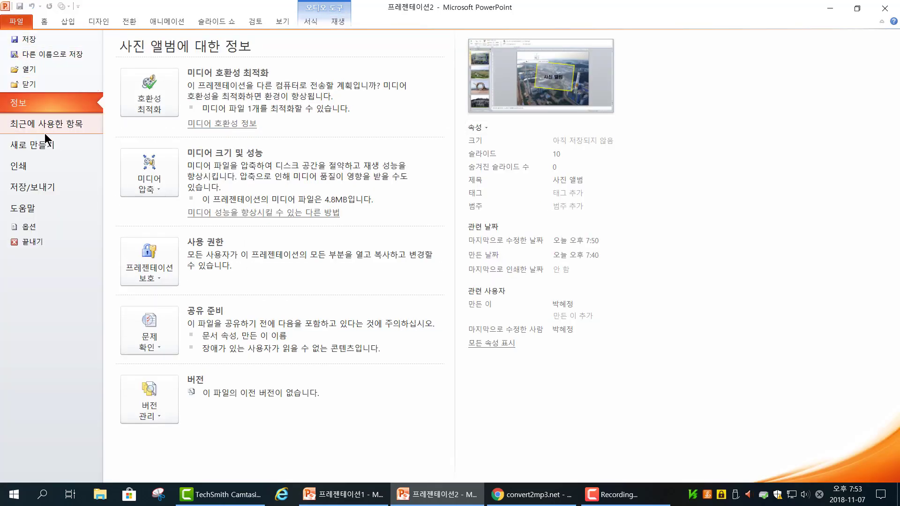
{"action": "left_click", "coordinate": [48, 187]}
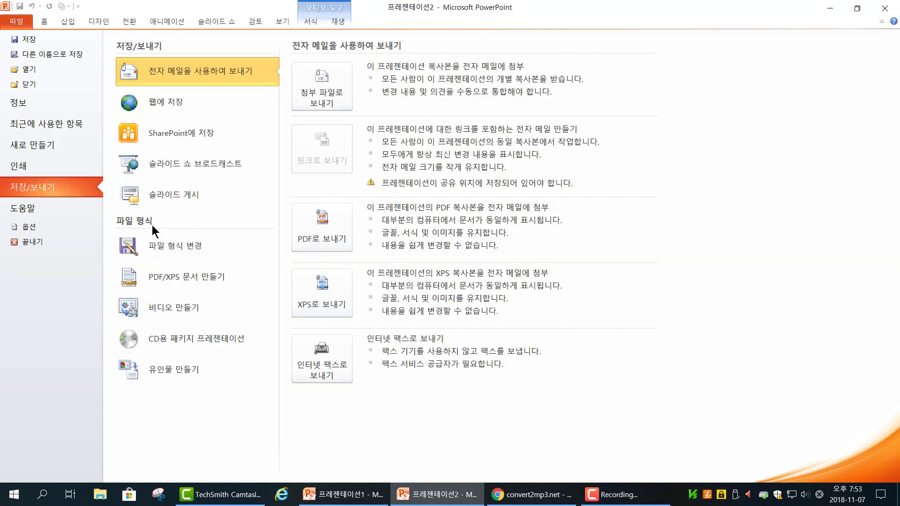
{"action": "left_click", "coordinate": [200, 309]}
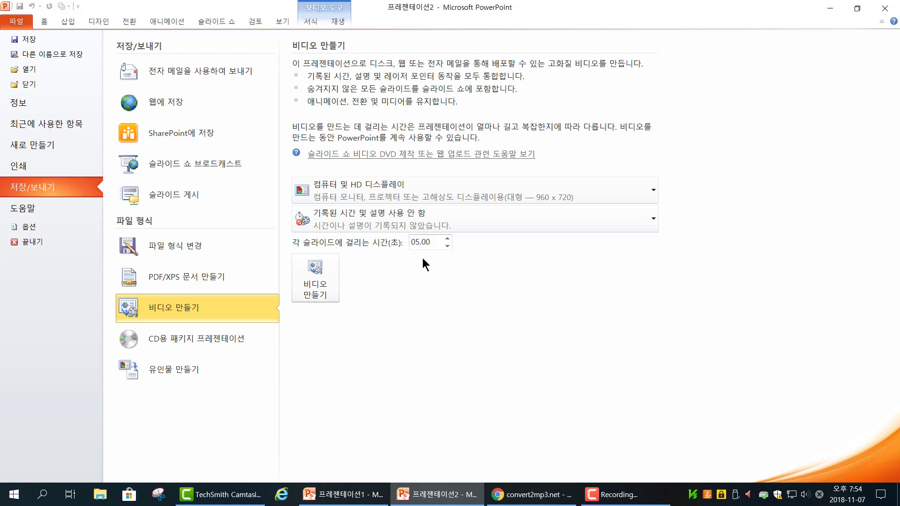
{"action": "left_click", "coordinate": [448, 246]}
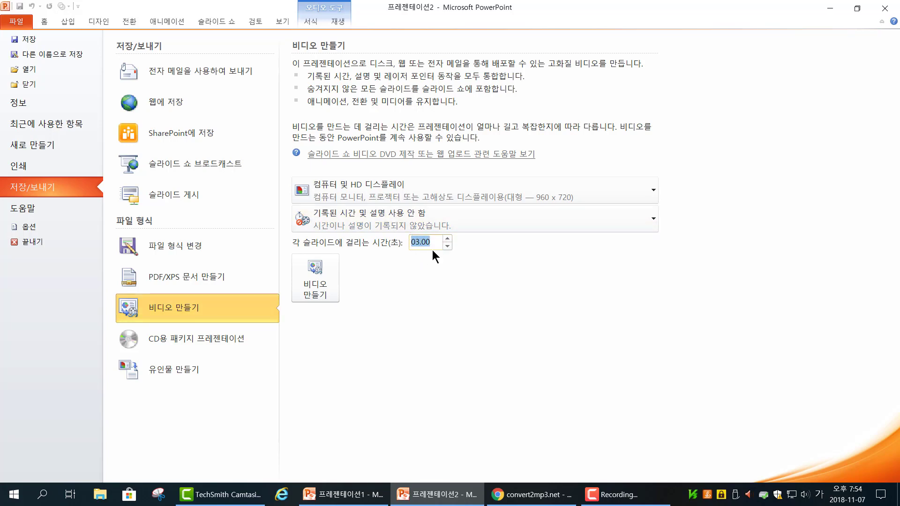
Step: Create the video and save it on the desktop as 사진 앨범 in Windows Media video format
{"action": "left_click", "coordinate": [324, 283]}
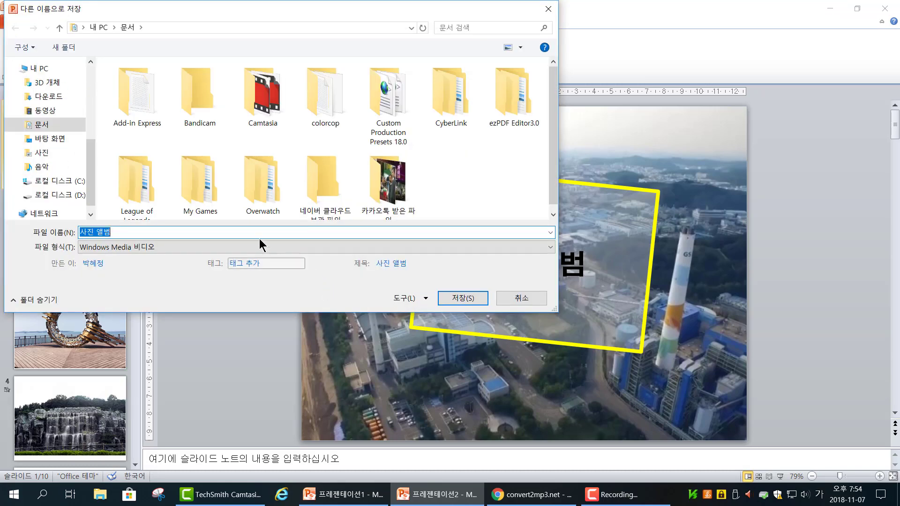
{"action": "left_click", "coordinate": [54, 140]}
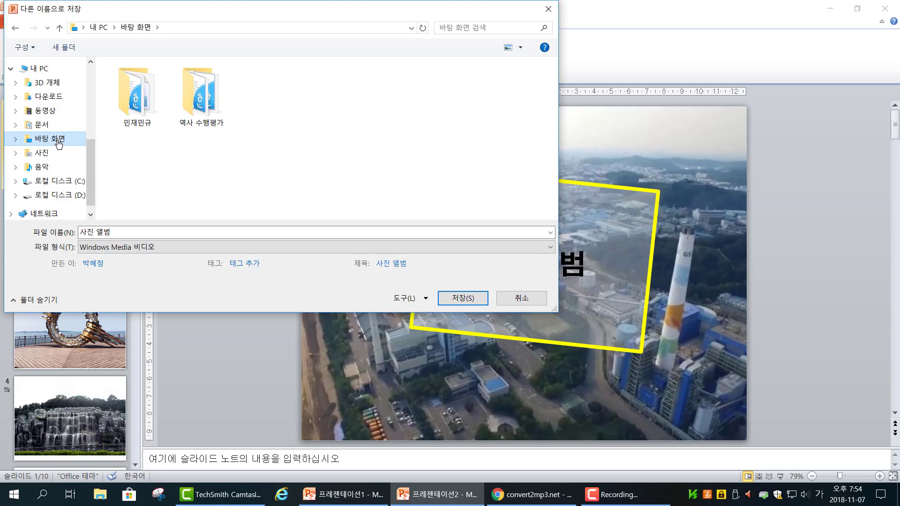
{"action": "left_click", "coordinate": [461, 304]}
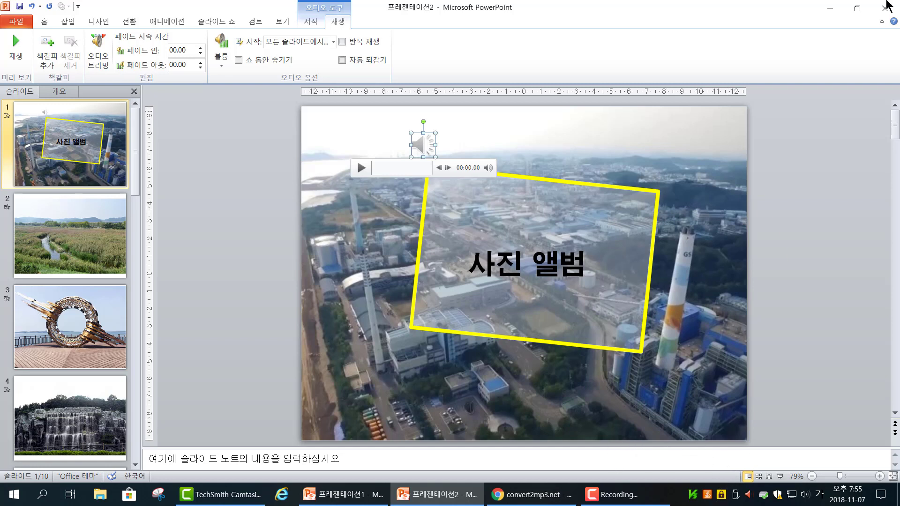
Step: Minimize the open windows and play the exported 사진 앨범 video from the desktop
{"action": "left_click", "coordinate": [828, 9]}
{"action": "left_click", "coordinate": [827, 14]}
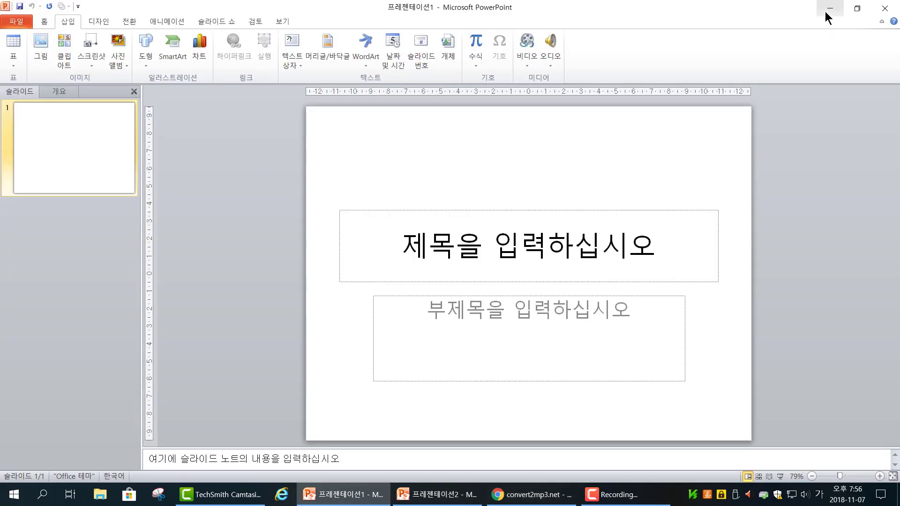
{"action": "left_click", "coordinate": [830, 15]}
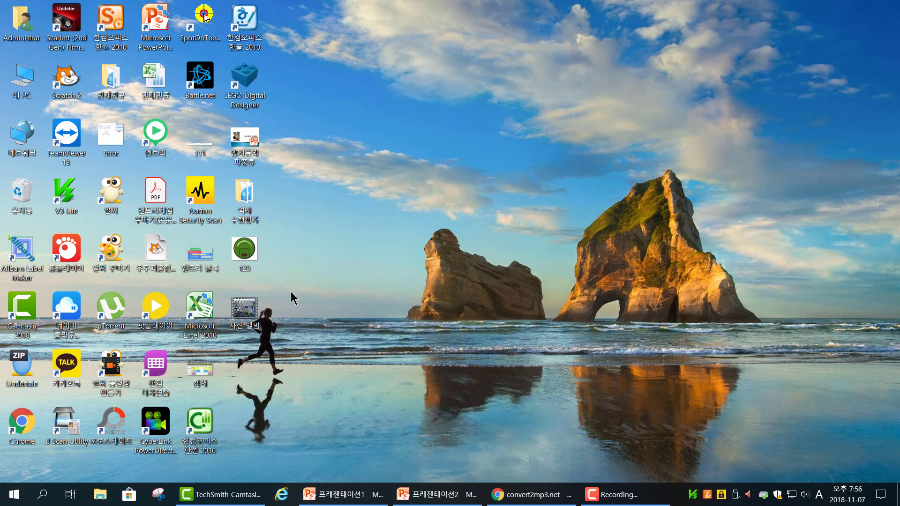
{"action": "left_click", "coordinate": [253, 308]}
{"action": "double_click", "coordinate": [253, 308]}
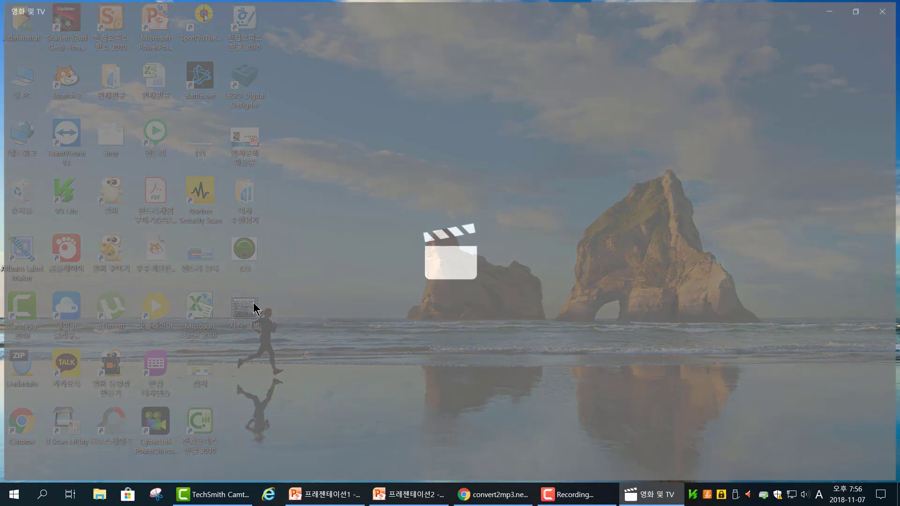